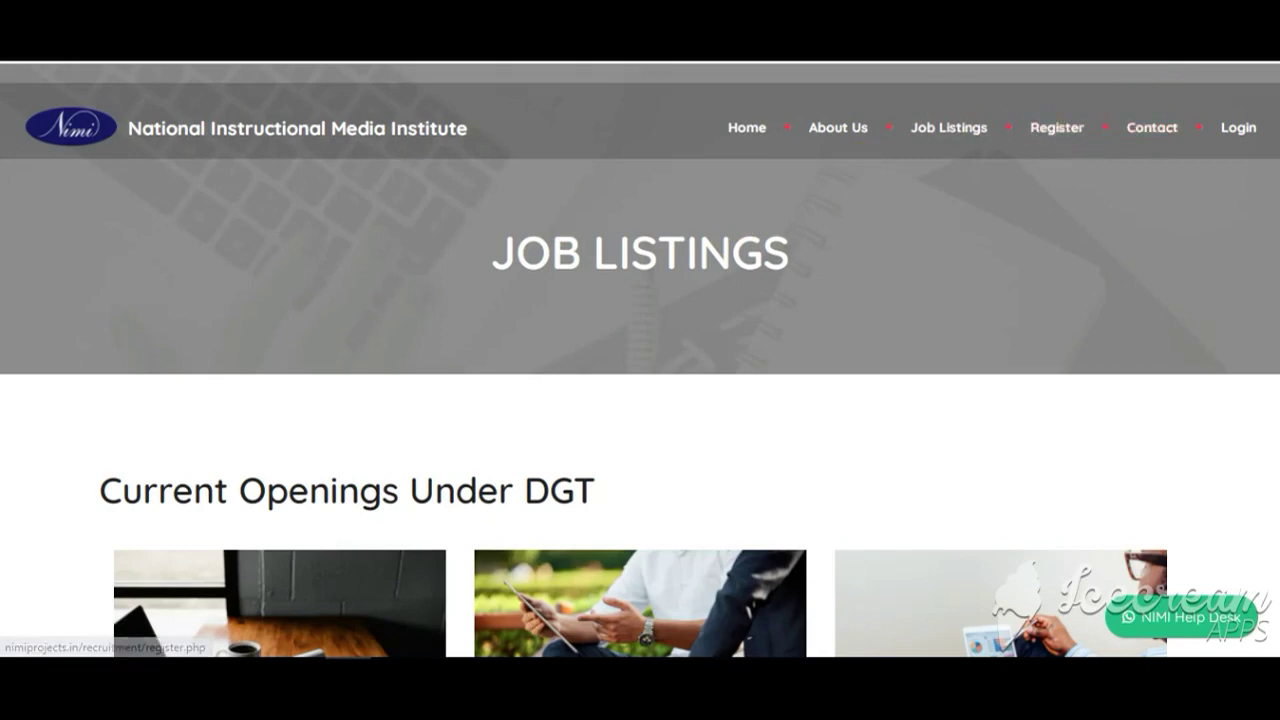
# - Submit the one-time registration with email, mobile, password and captcha, then verify the received OTP
pyautogui.click(1056, 127)
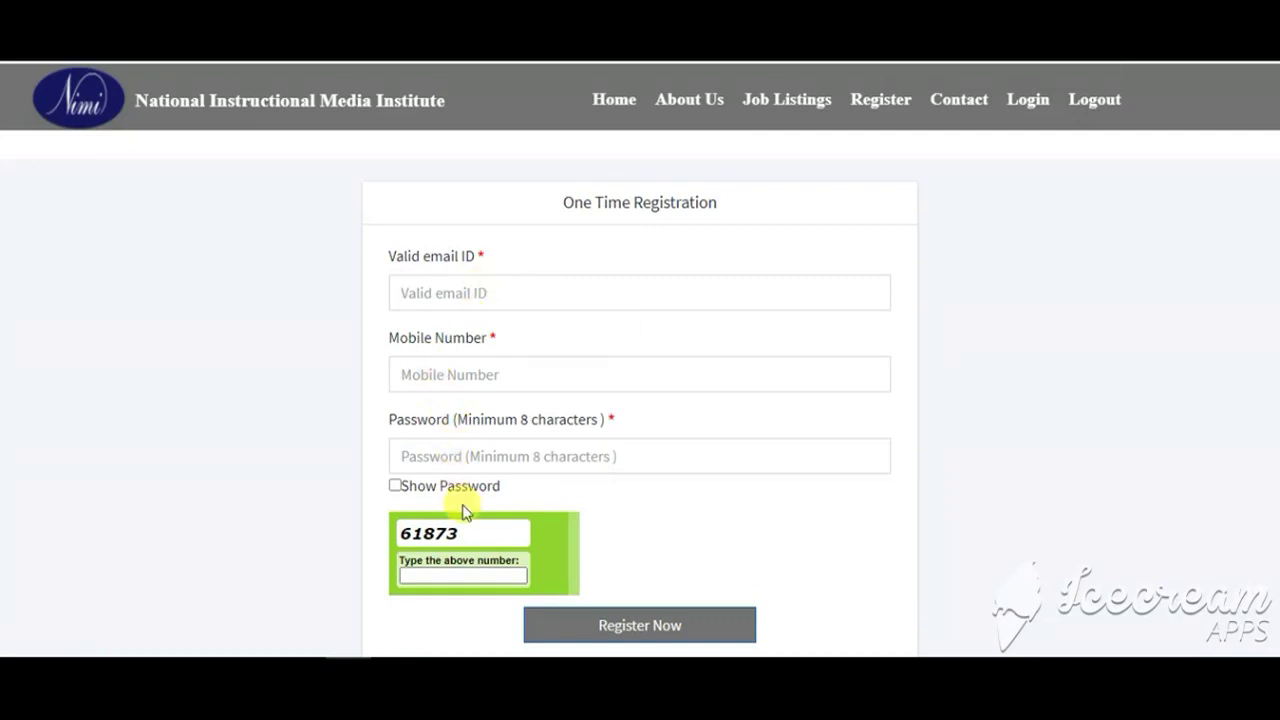
pyautogui.click(417, 574)
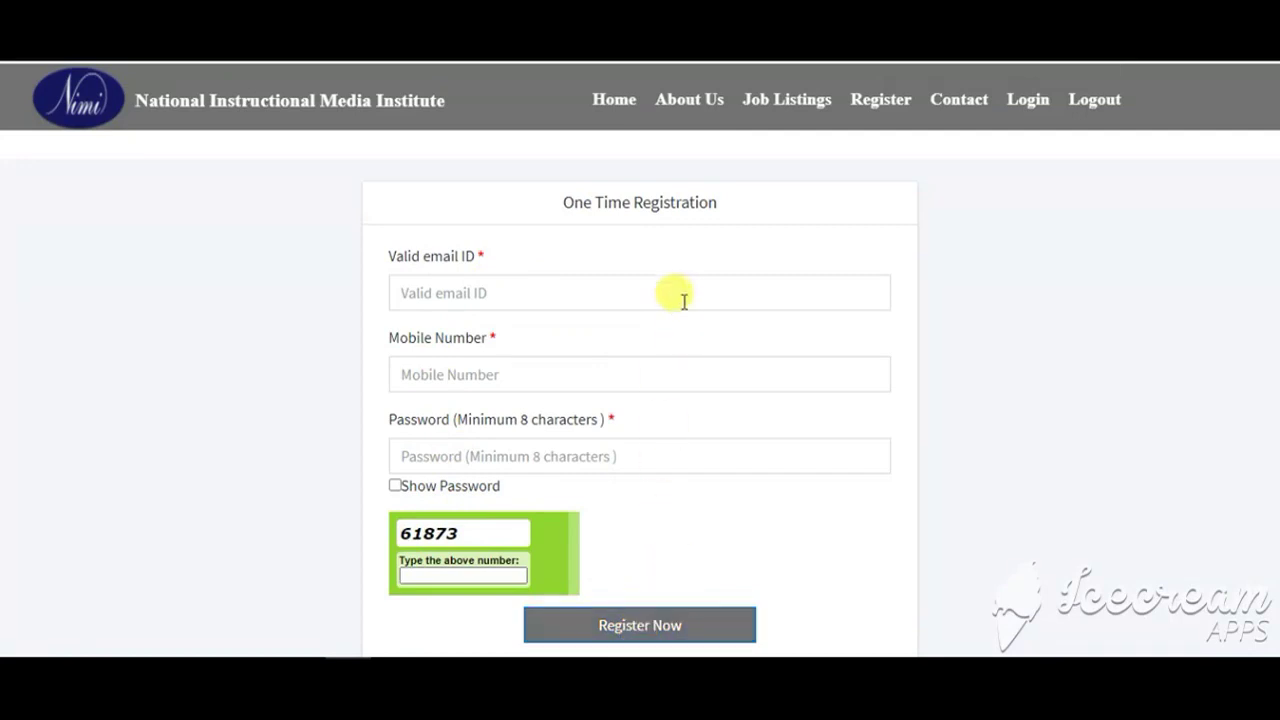
pyautogui.click(786, 99)
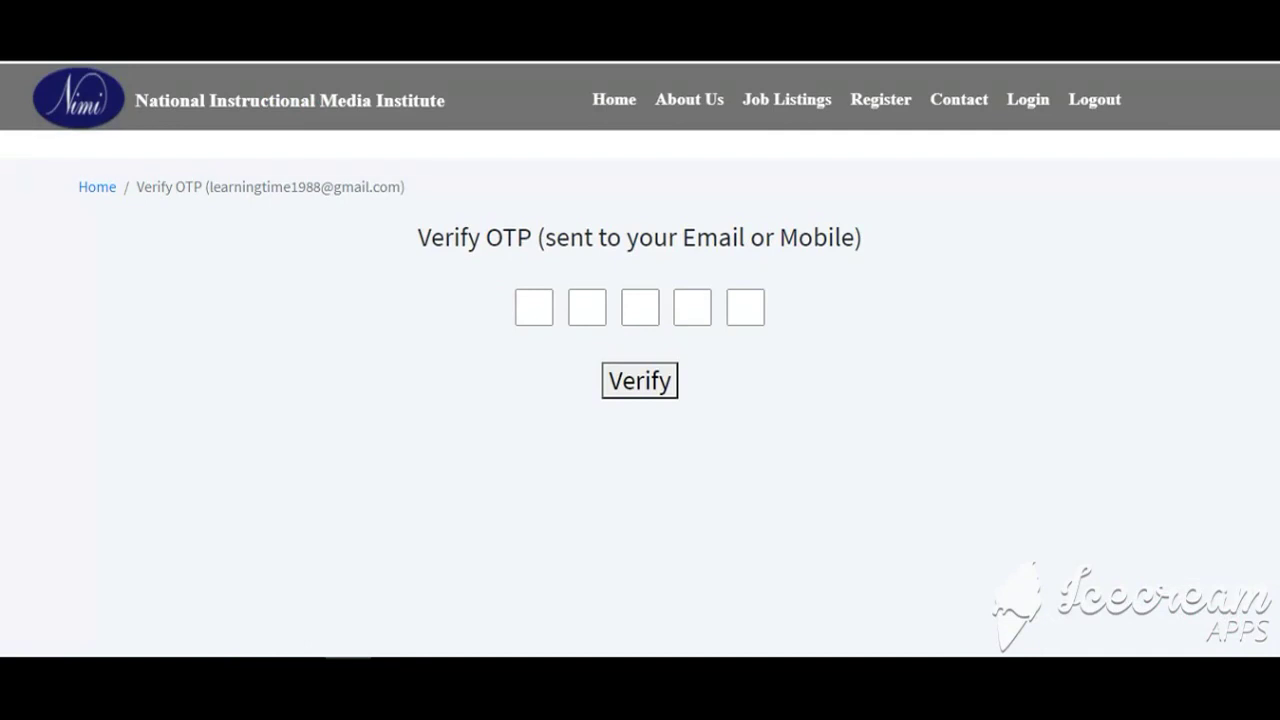
pyautogui.click(636, 383)
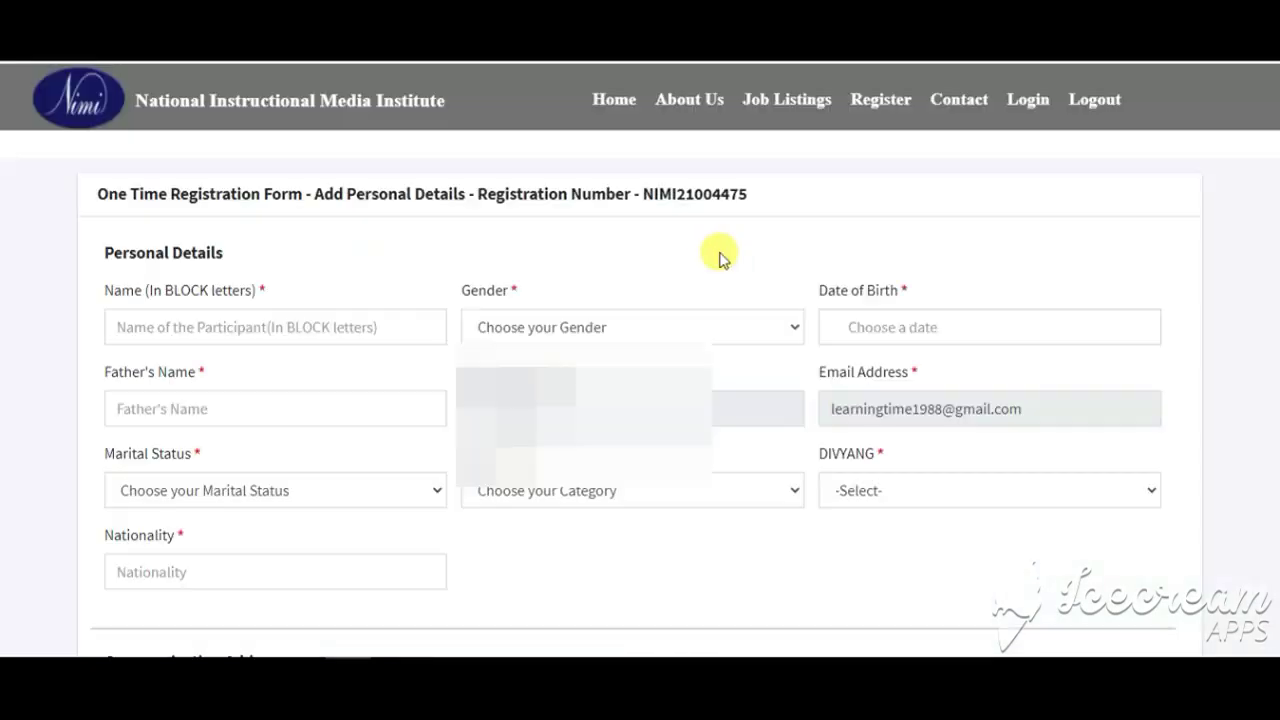
# - Enter the applicant's name, choose Male as gender, and fill date of birth and father's name
pyautogui.click(310, 322)
pyautogui.write('t')
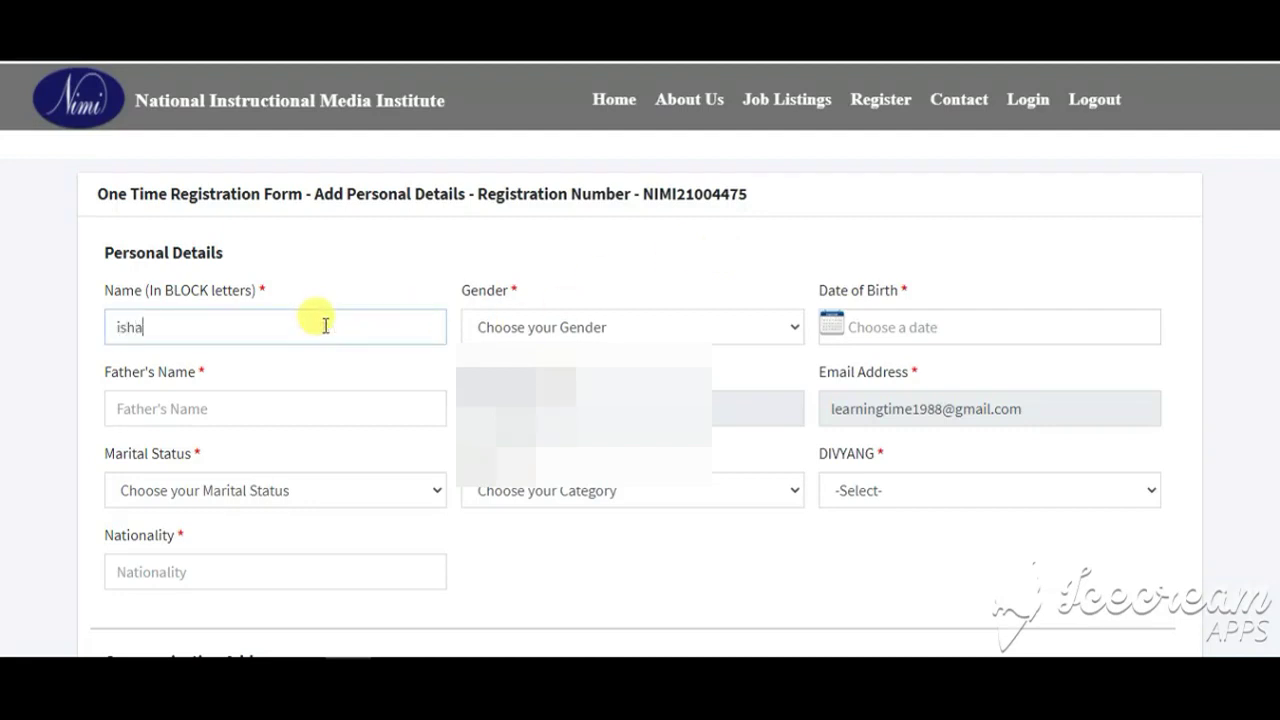
pyautogui.click(610, 330)
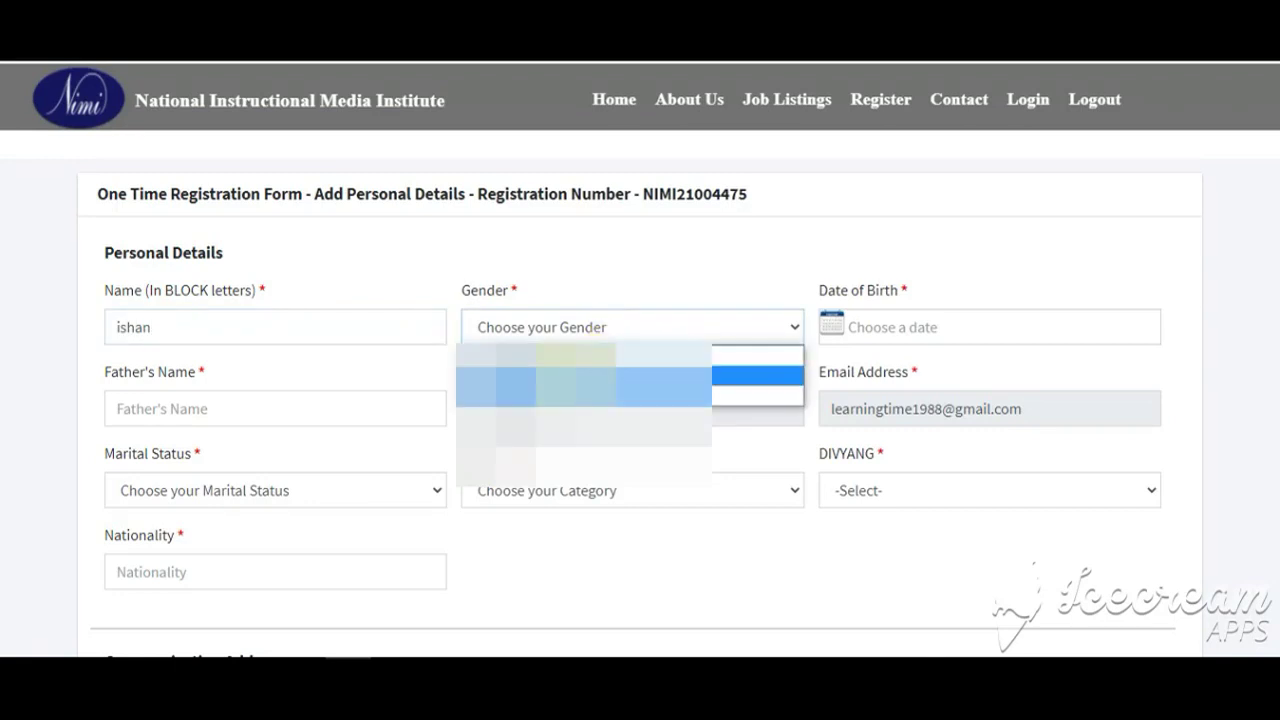
pyautogui.click(675, 350)
pyautogui.click(833, 323)
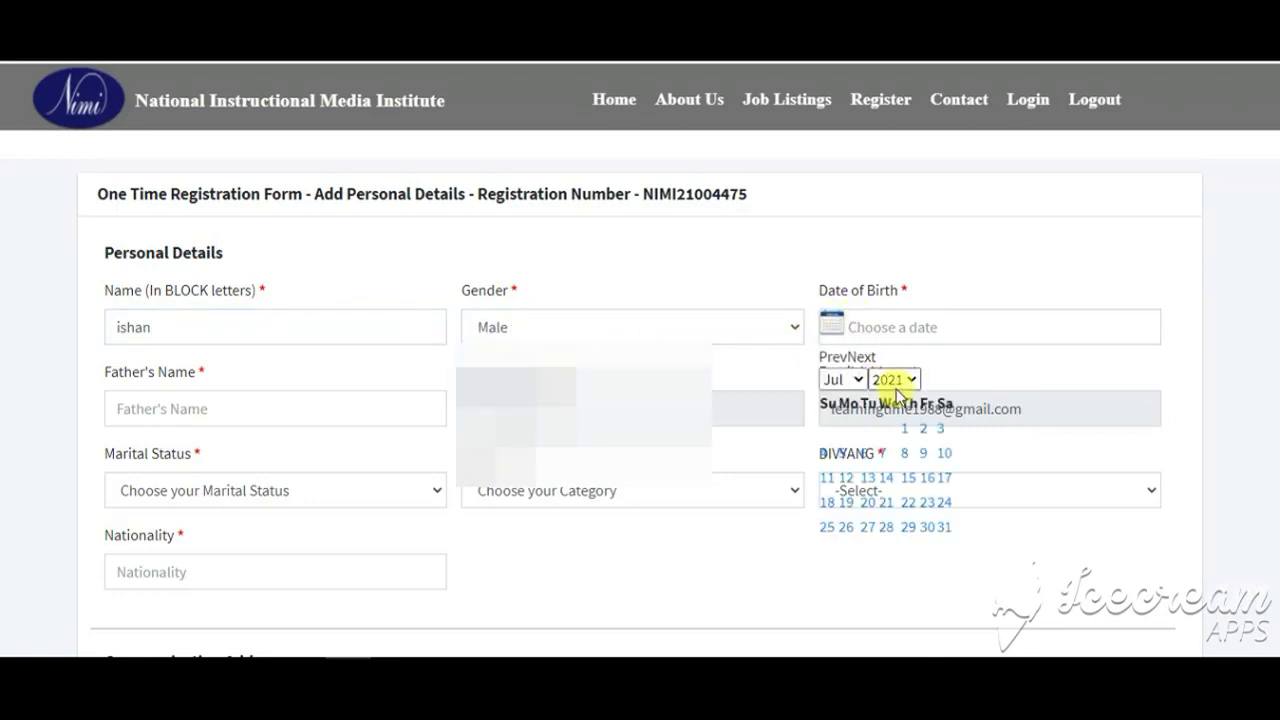
pyautogui.click(303, 412)
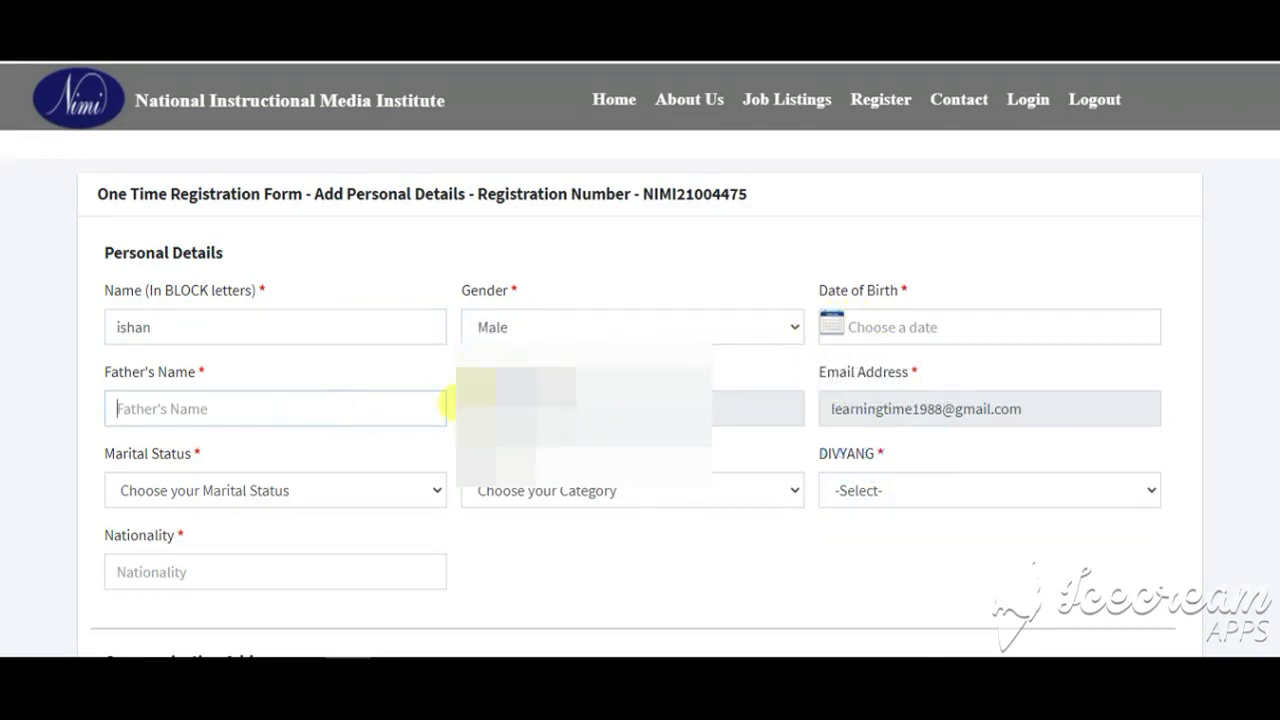
# - Set marital status to Married, category to GEN, DIVYANG to Yes, and fill nationality
pyautogui.click(250, 492)
pyautogui.click(206, 538)
pyautogui.click(551, 500)
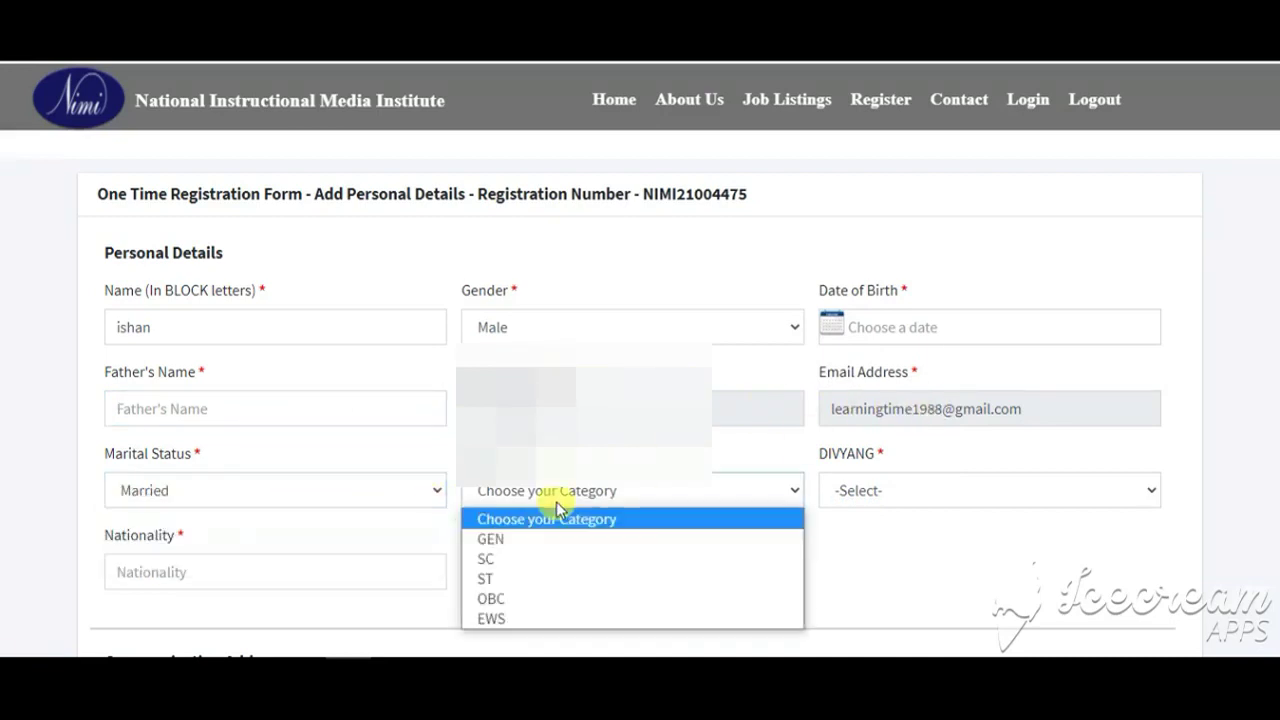
pyautogui.click(537, 540)
pyautogui.click(915, 490)
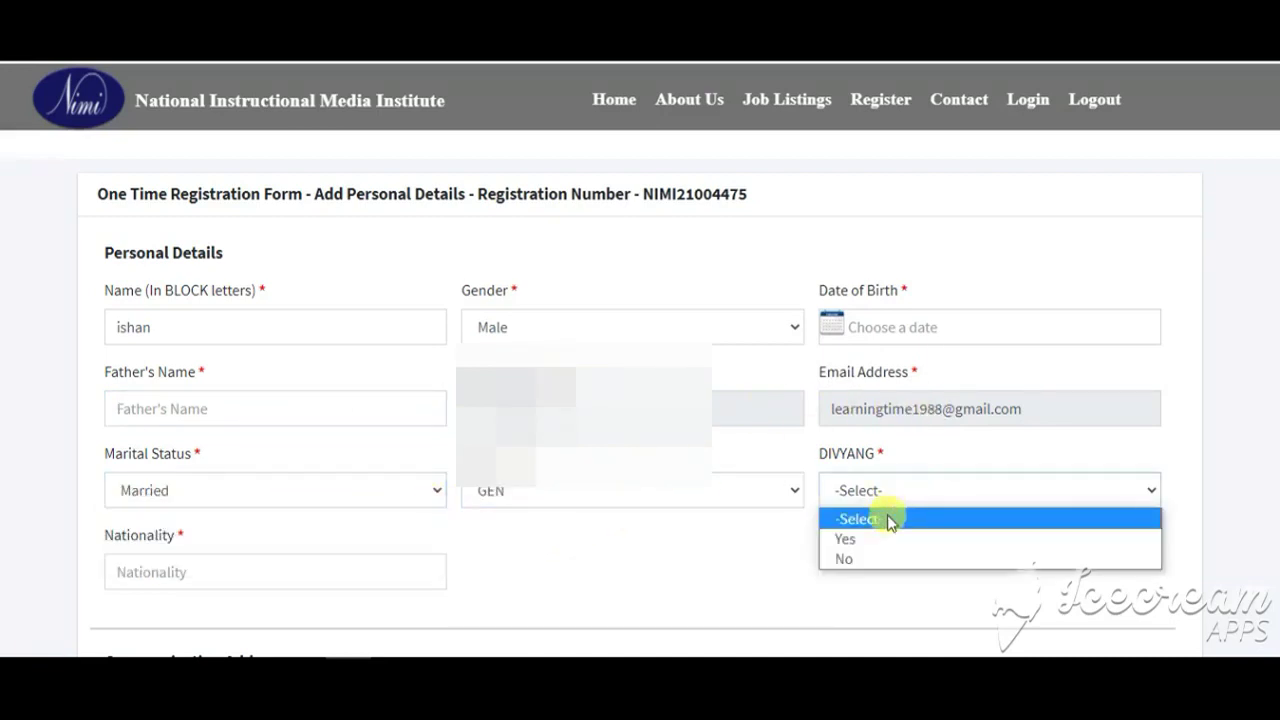
pyautogui.click(876, 541)
pyautogui.click(247, 578)
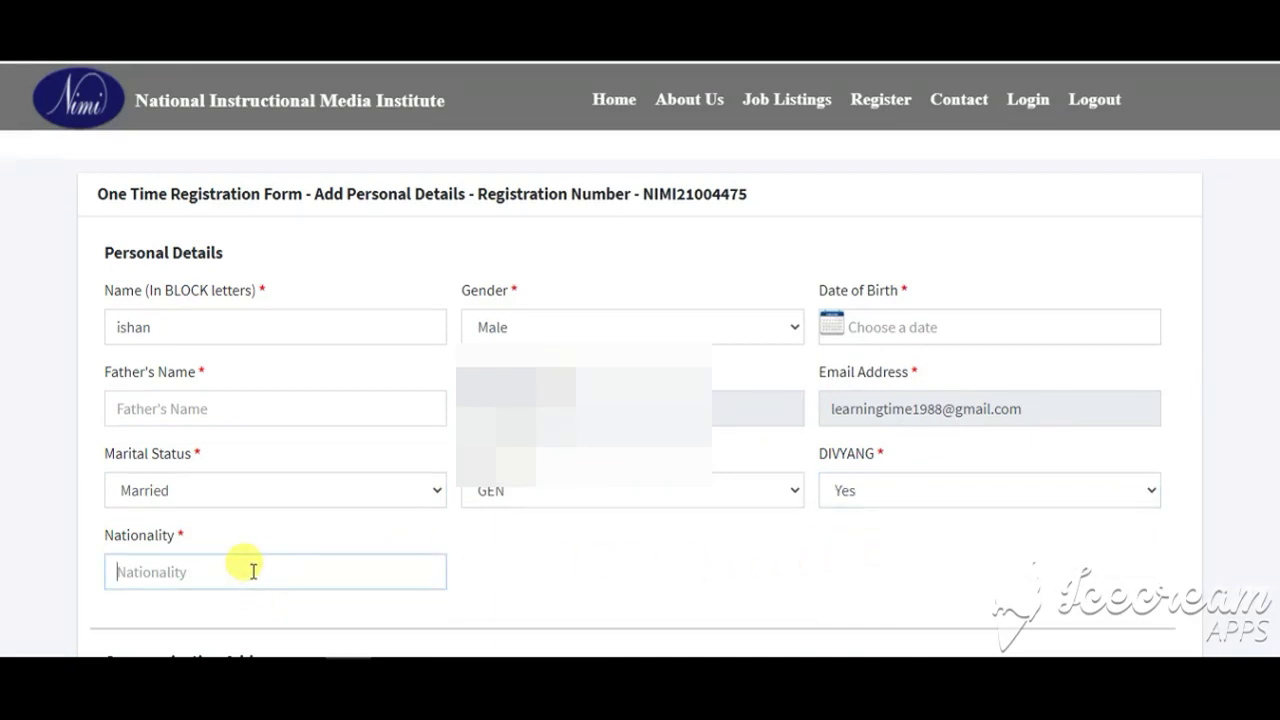
pyautogui.scroll(-4, 253, 571)
# - Fill the address fields: door number, street, area, village/town/city and pincode
pyautogui.click(210, 357)
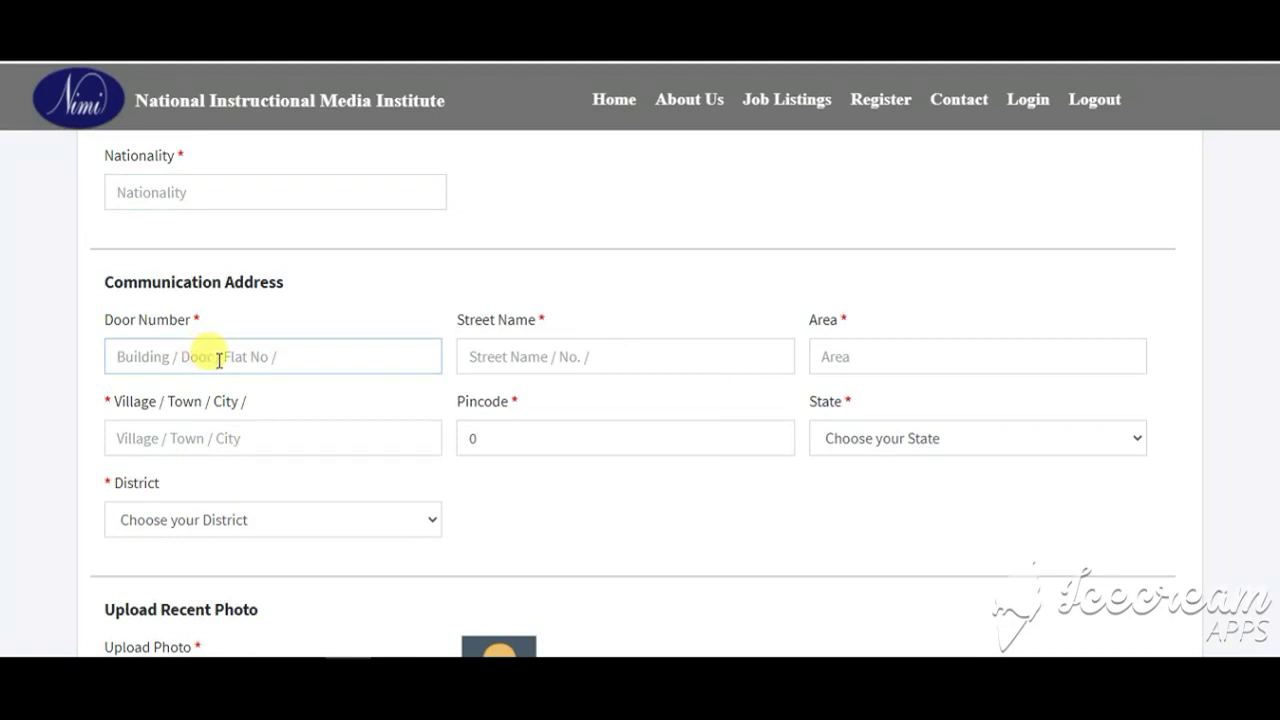
pyautogui.click(507, 347)
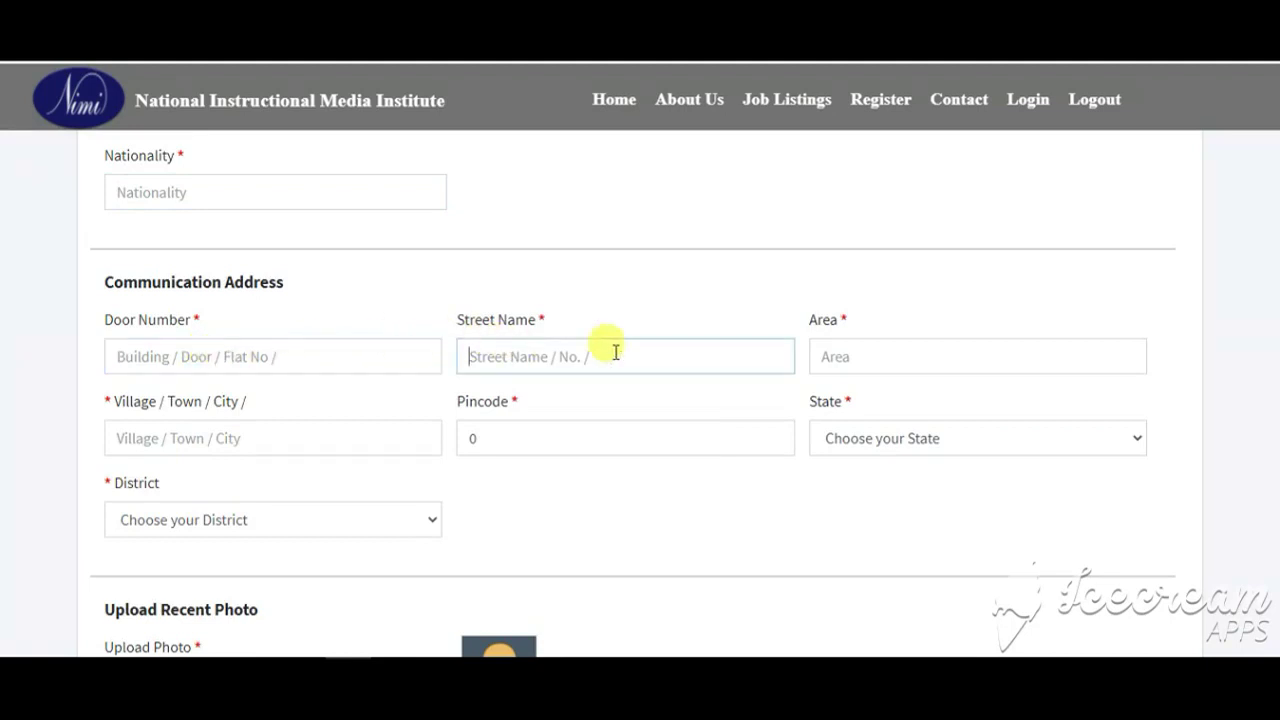
pyautogui.click(857, 358)
pyautogui.click(242, 448)
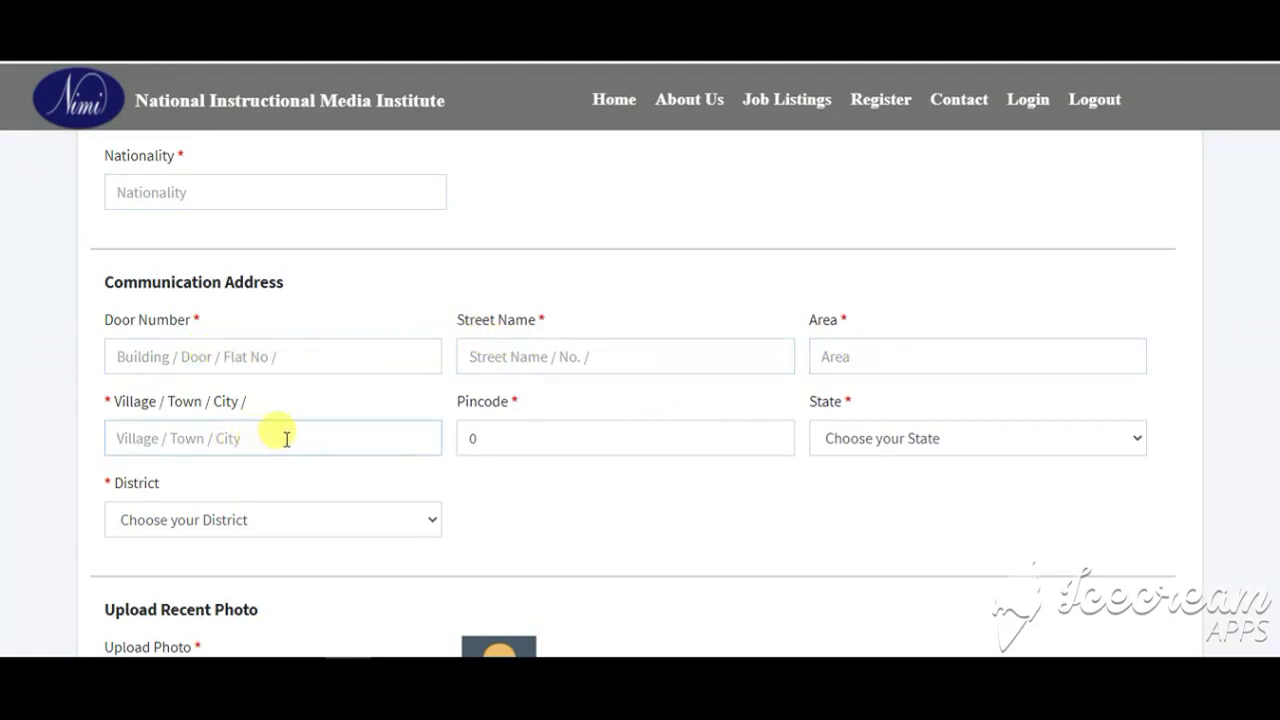
pyautogui.click(505, 436)
# - Choose UTTAR PRADESH as the state and AGRA as the district
pyautogui.click(908, 438)
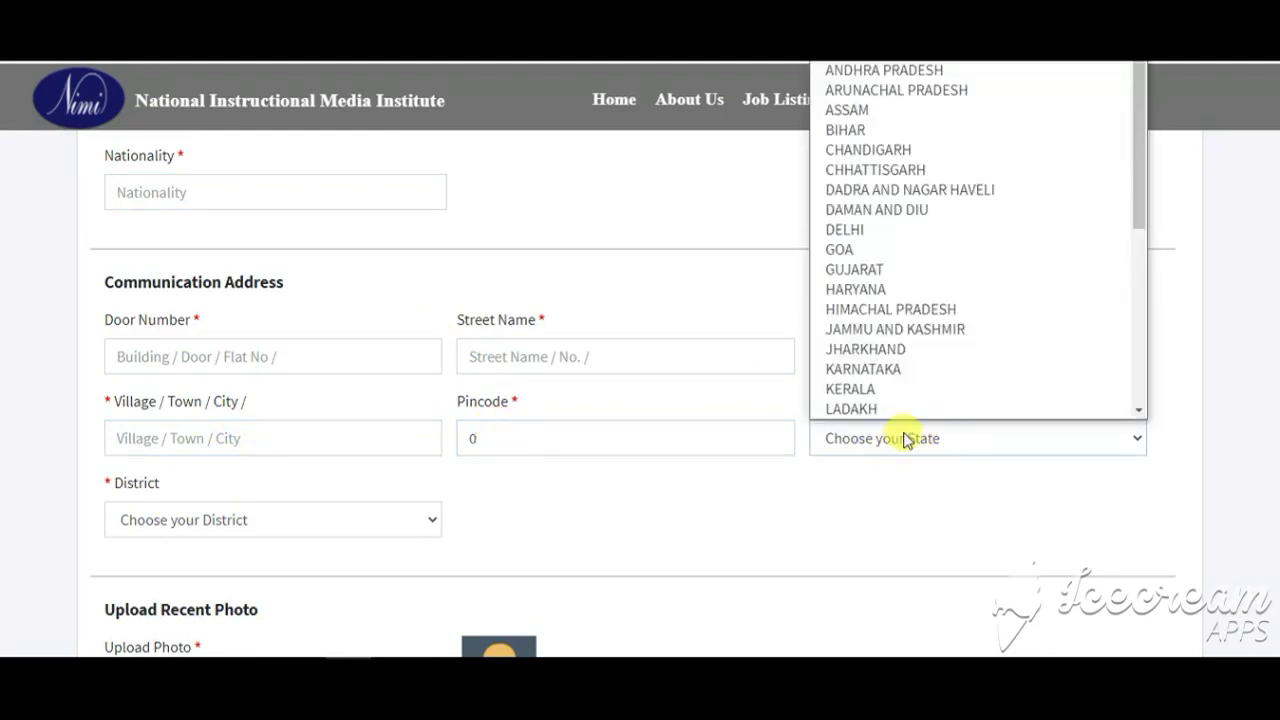
pyautogui.press('u')
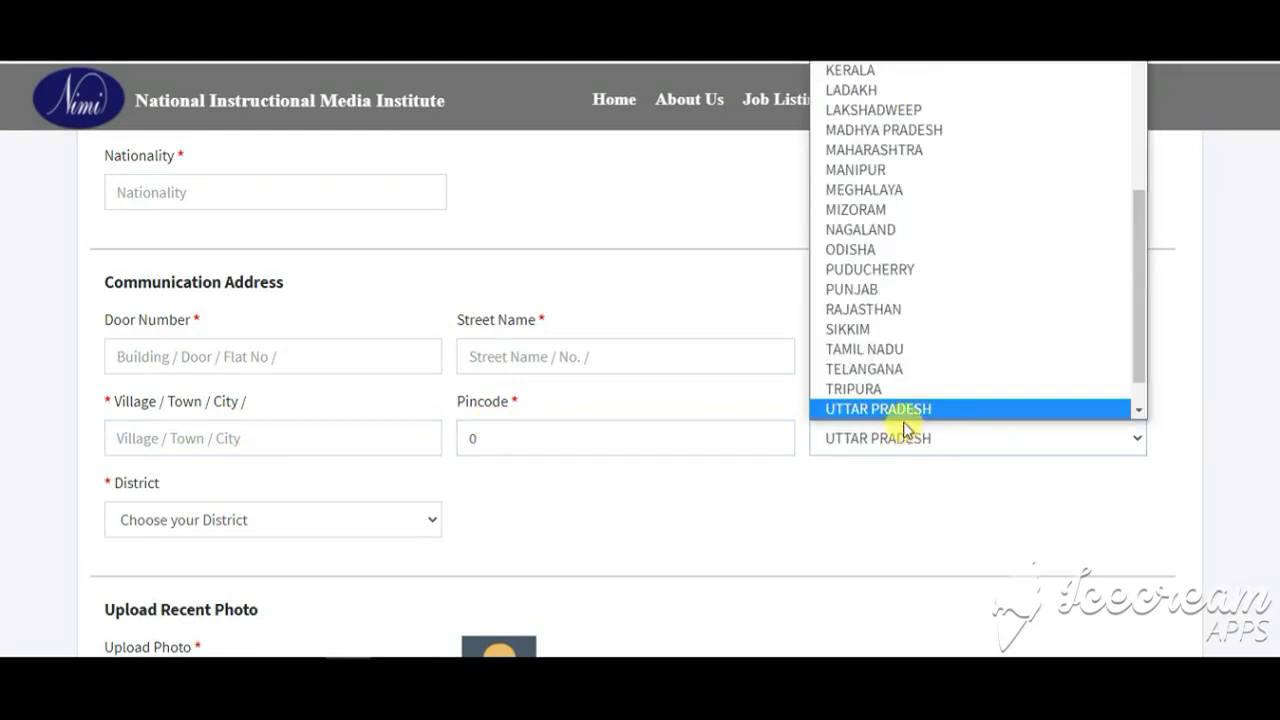
pyautogui.scroll(-1, 903, 409)
pyautogui.click(889, 373)
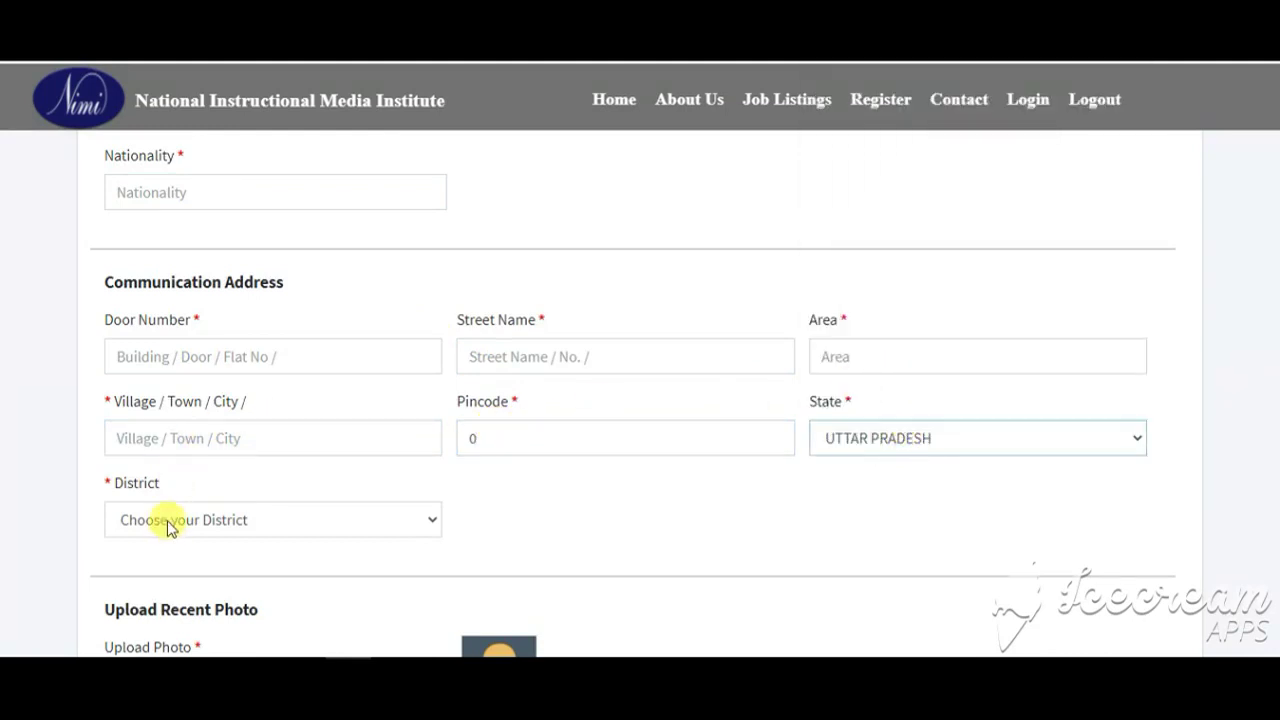
pyautogui.click(168, 521)
pyautogui.click(168, 135)
pyautogui.scroll(-2, 251, 437)
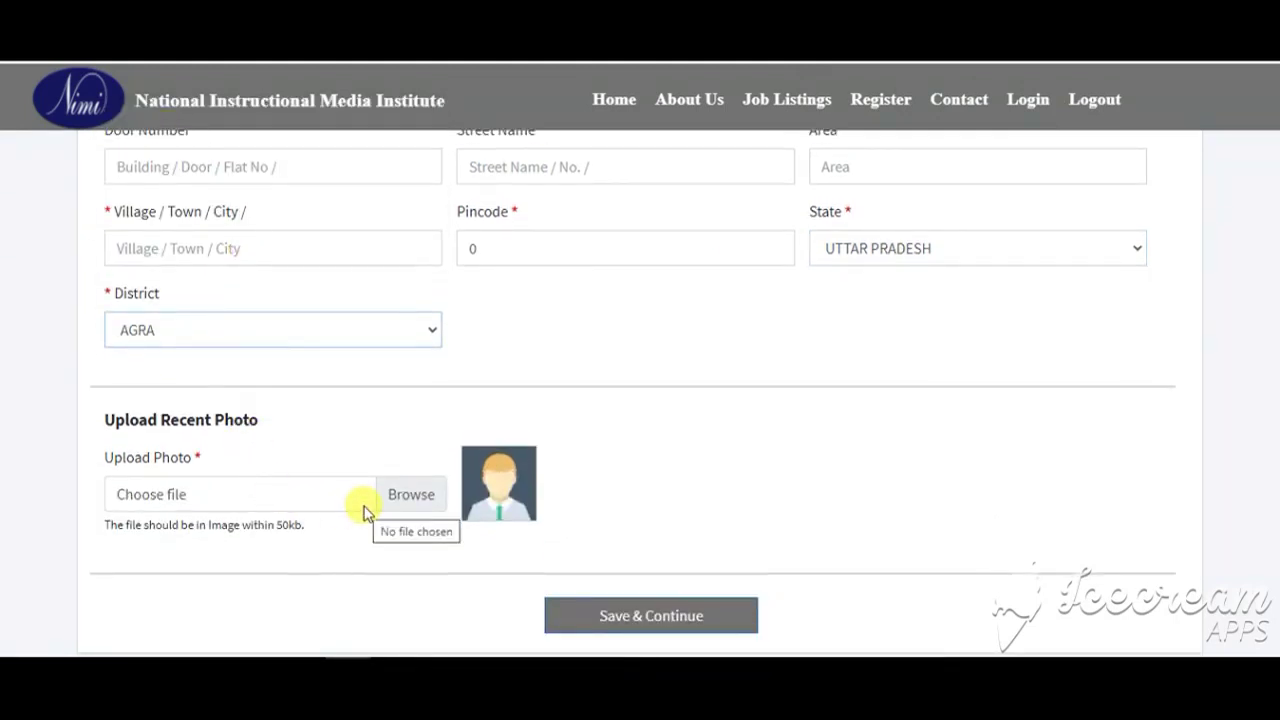
pyautogui.scroll(-1, 440, 460)
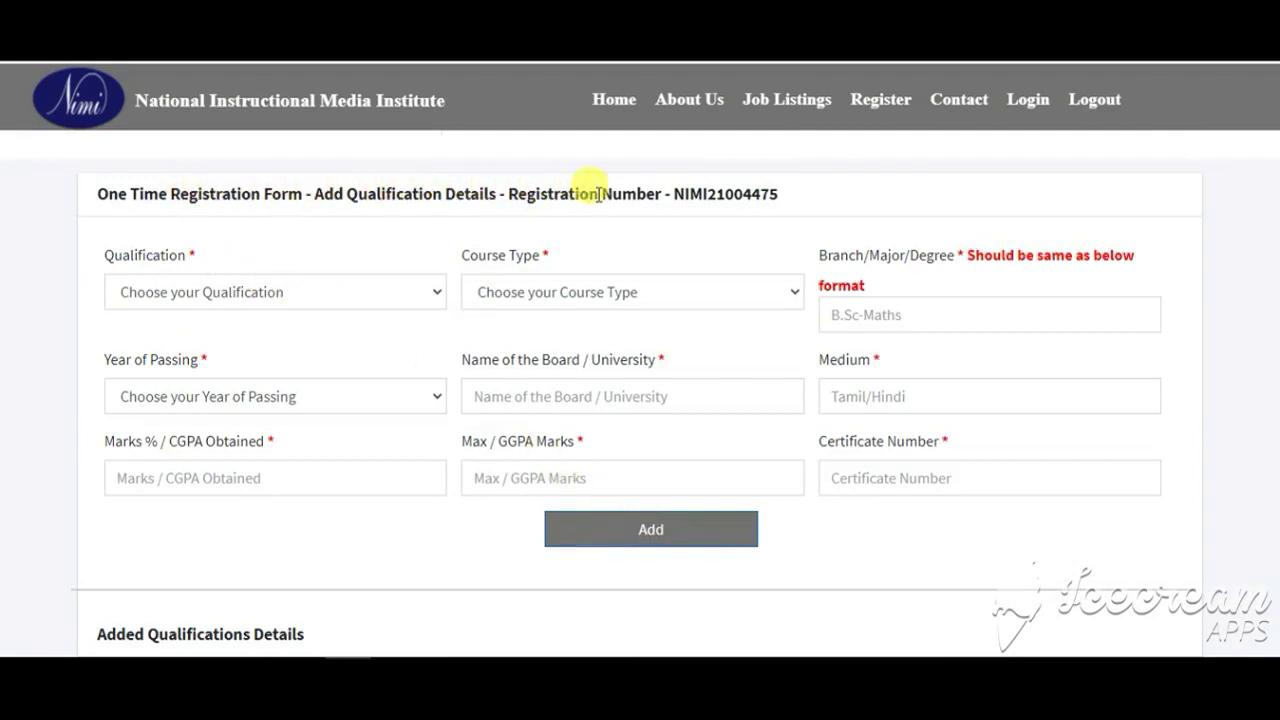
# - Set qualification to 10th and course type to Regular, and start the Branch/Major/Degree entry
pyautogui.click(287, 292)
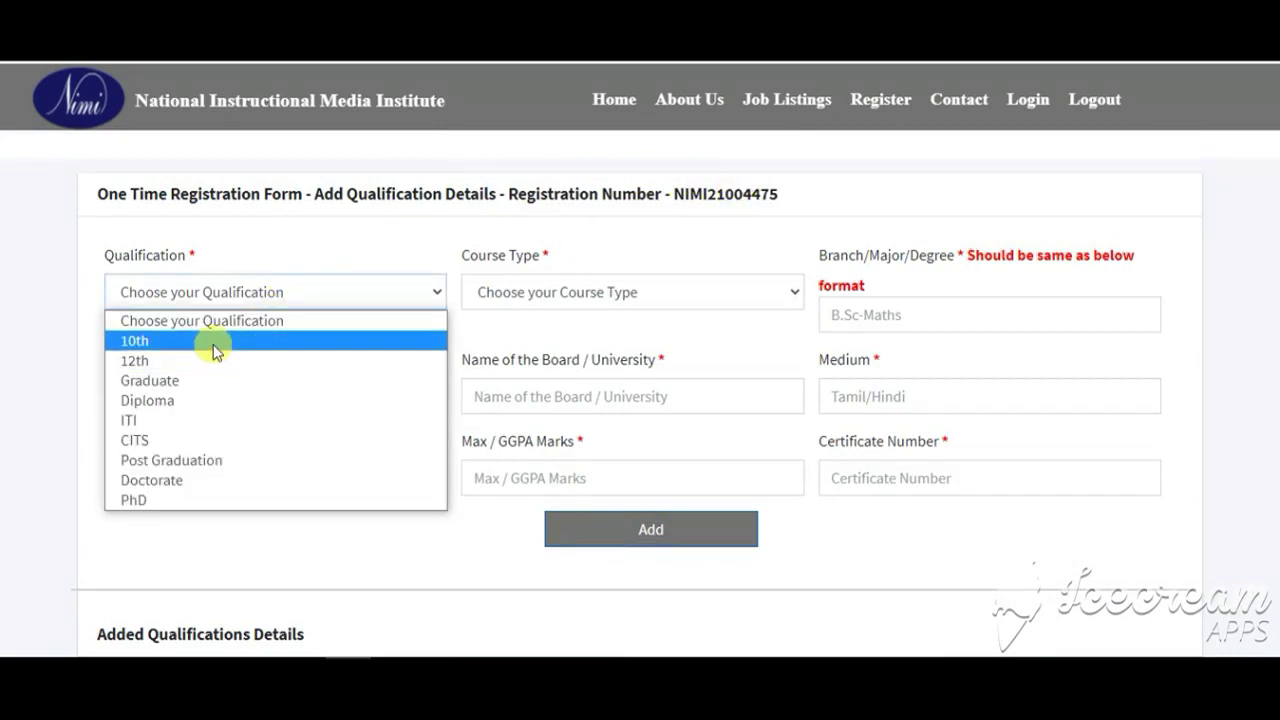
pyautogui.click(214, 343)
pyautogui.click(546, 295)
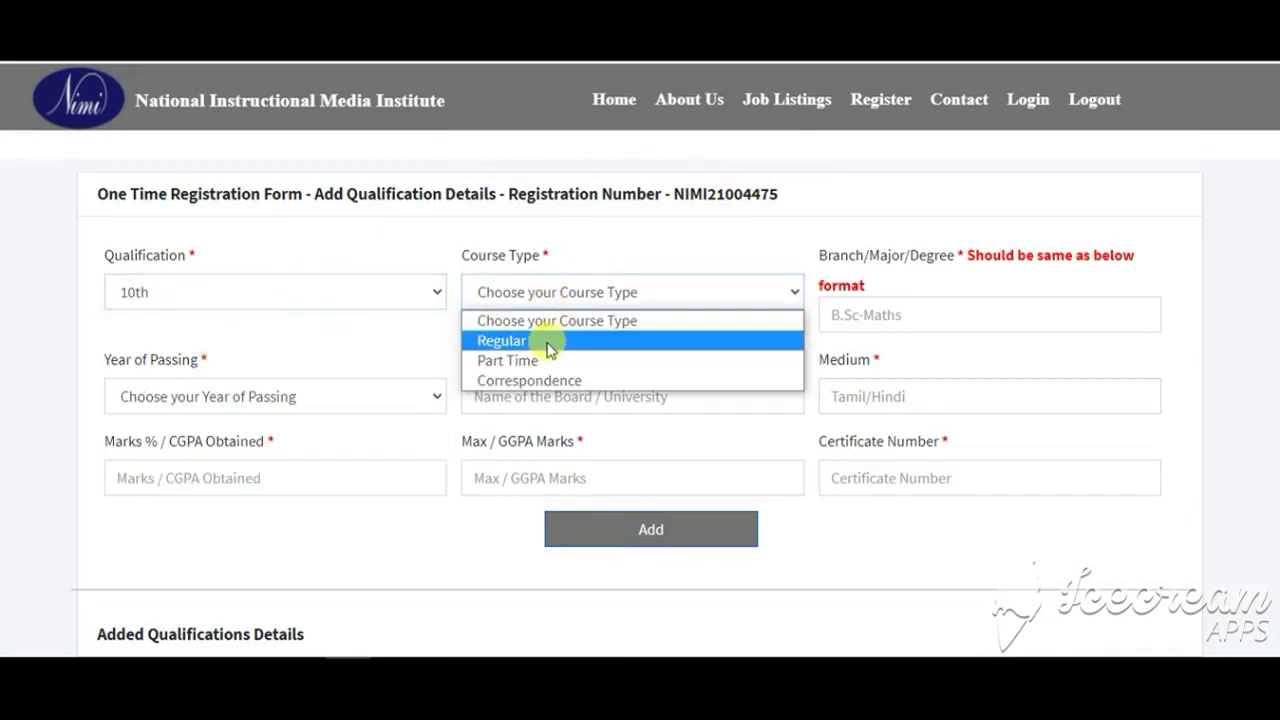
pyautogui.click(550, 346)
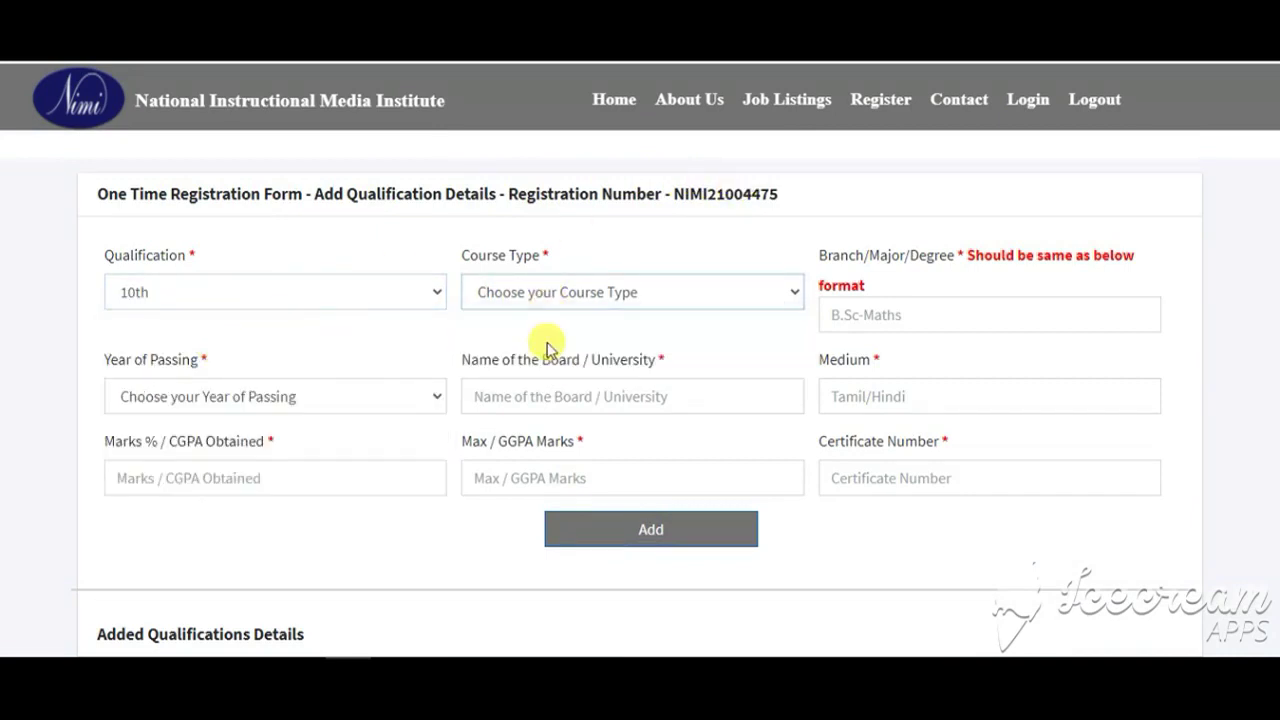
pyautogui.click(926, 322)
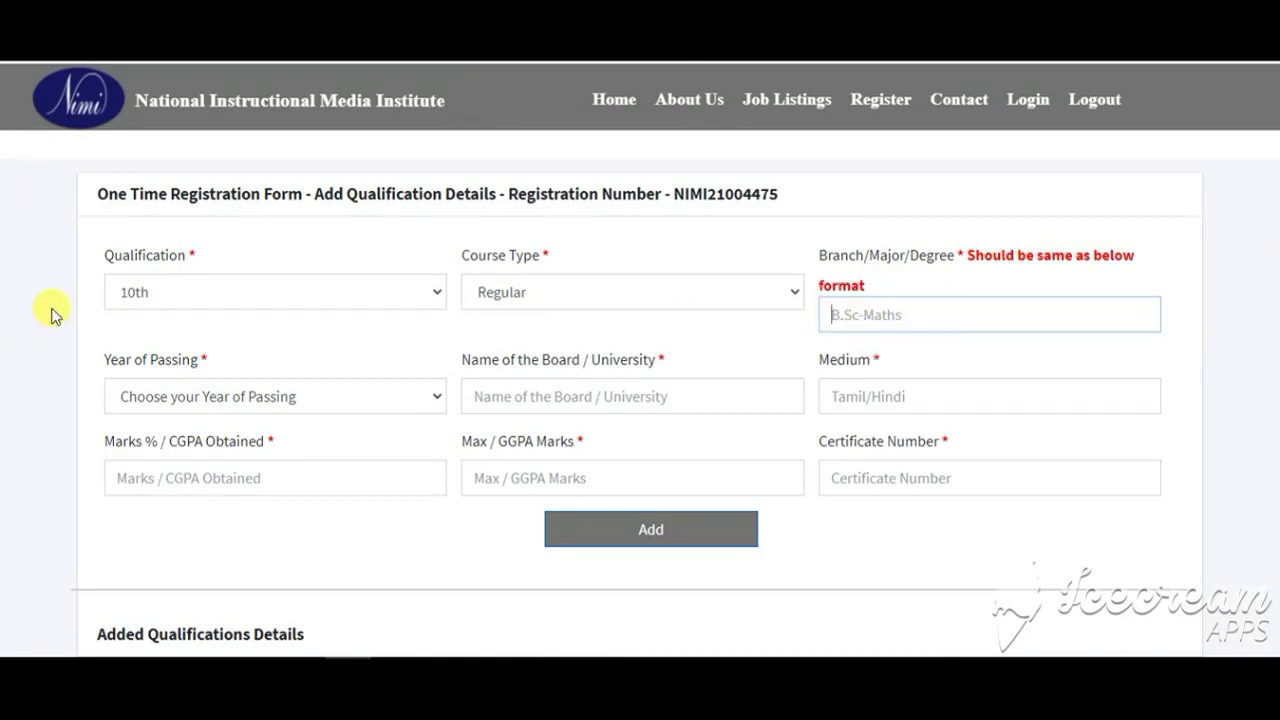
# - Fill year of passing, board/university, medium, marks %, max marks and certificate number
pyautogui.click(208, 400)
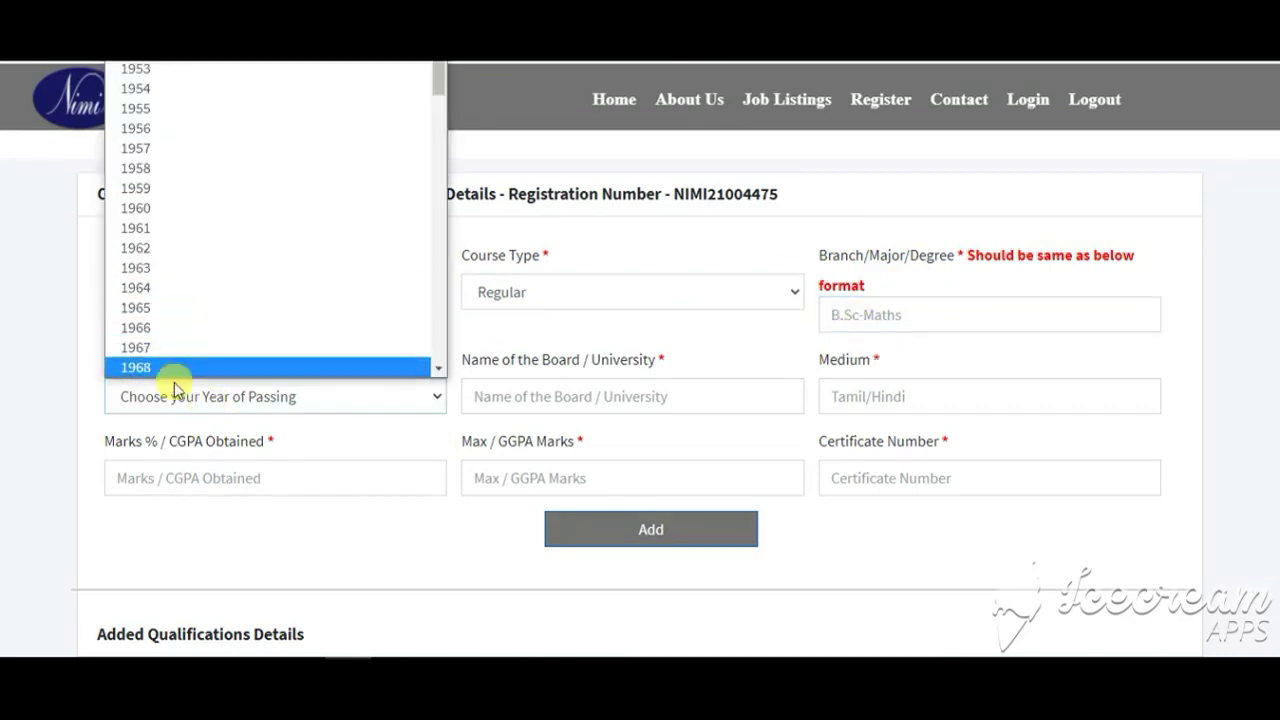
pyautogui.click(524, 400)
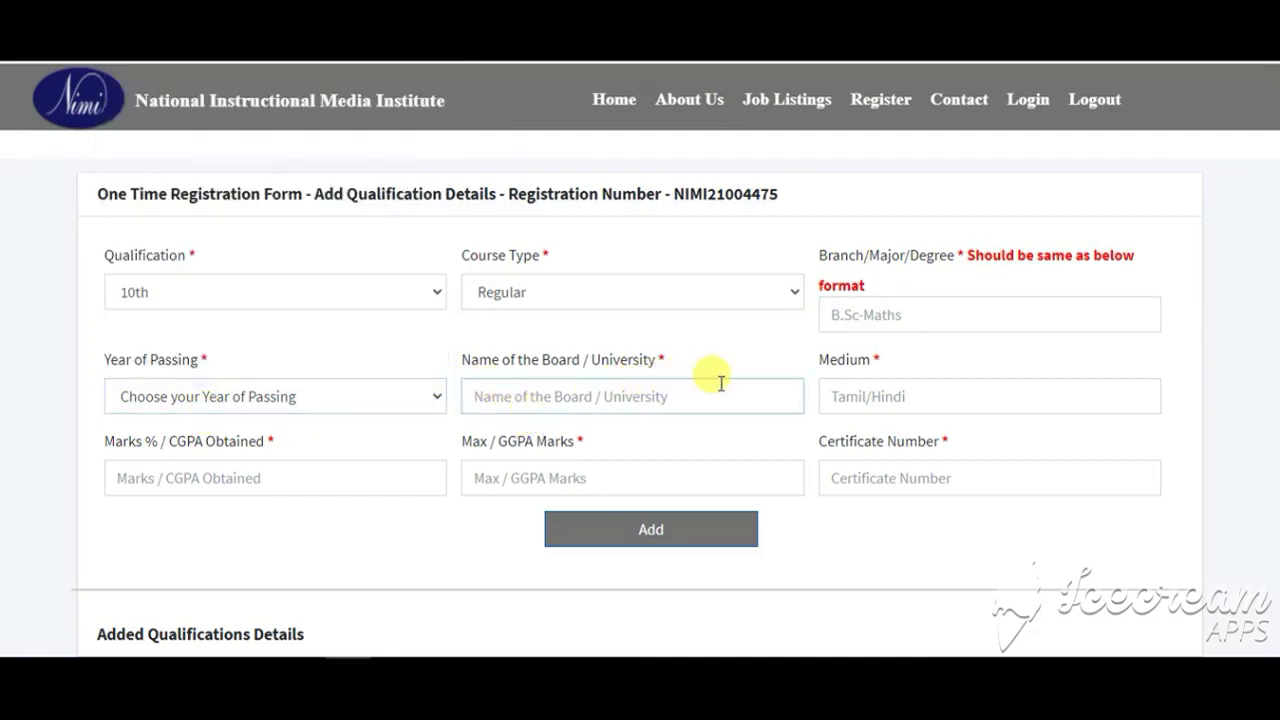
pyautogui.click(841, 396)
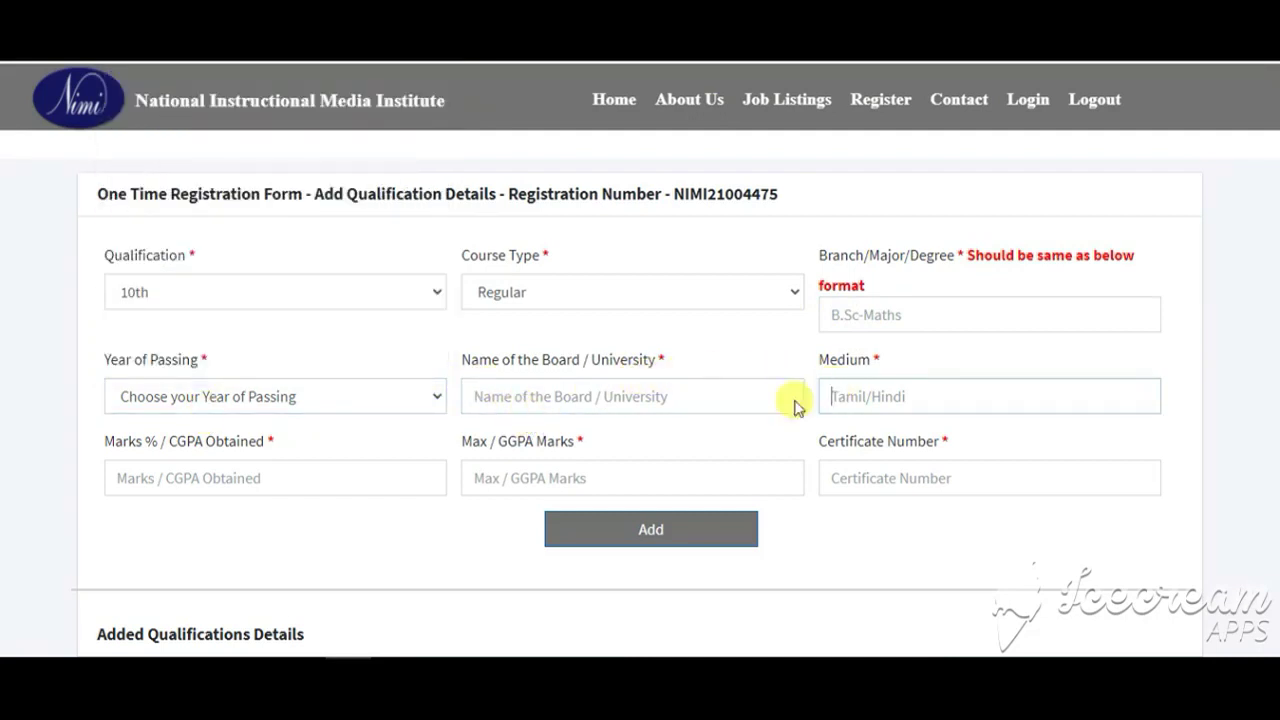
pyautogui.click(313, 485)
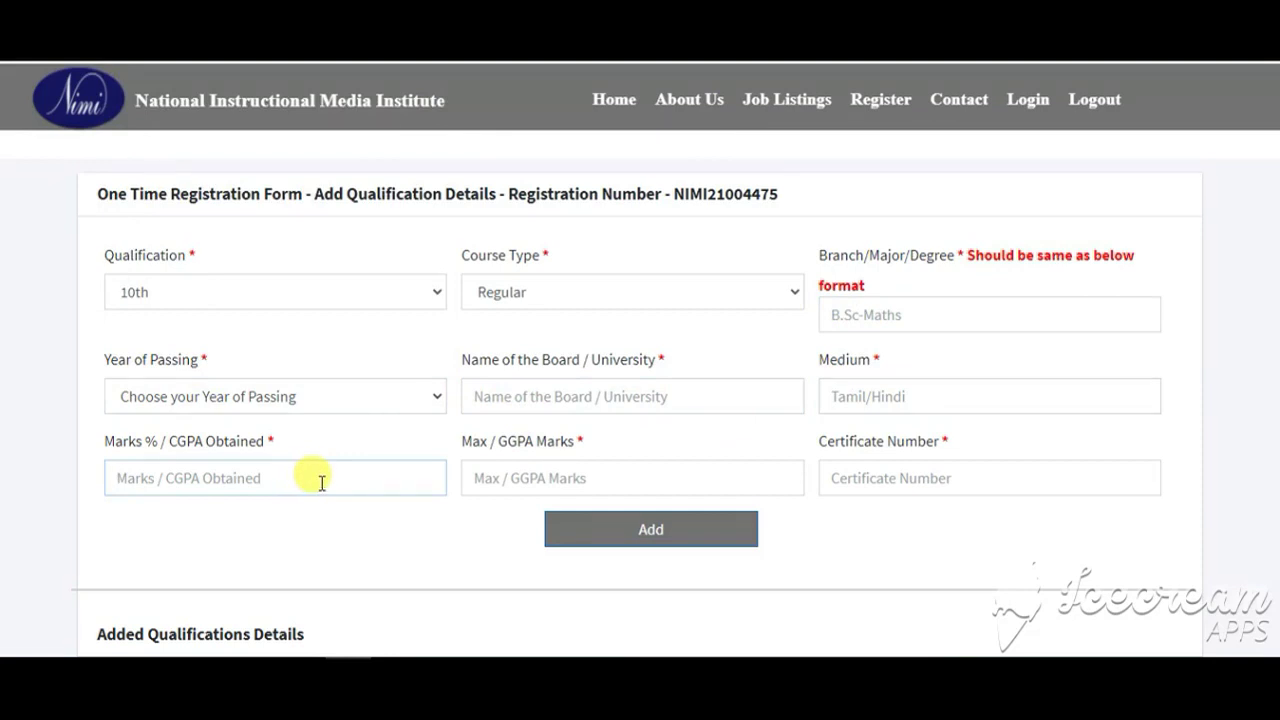
pyautogui.click(556, 478)
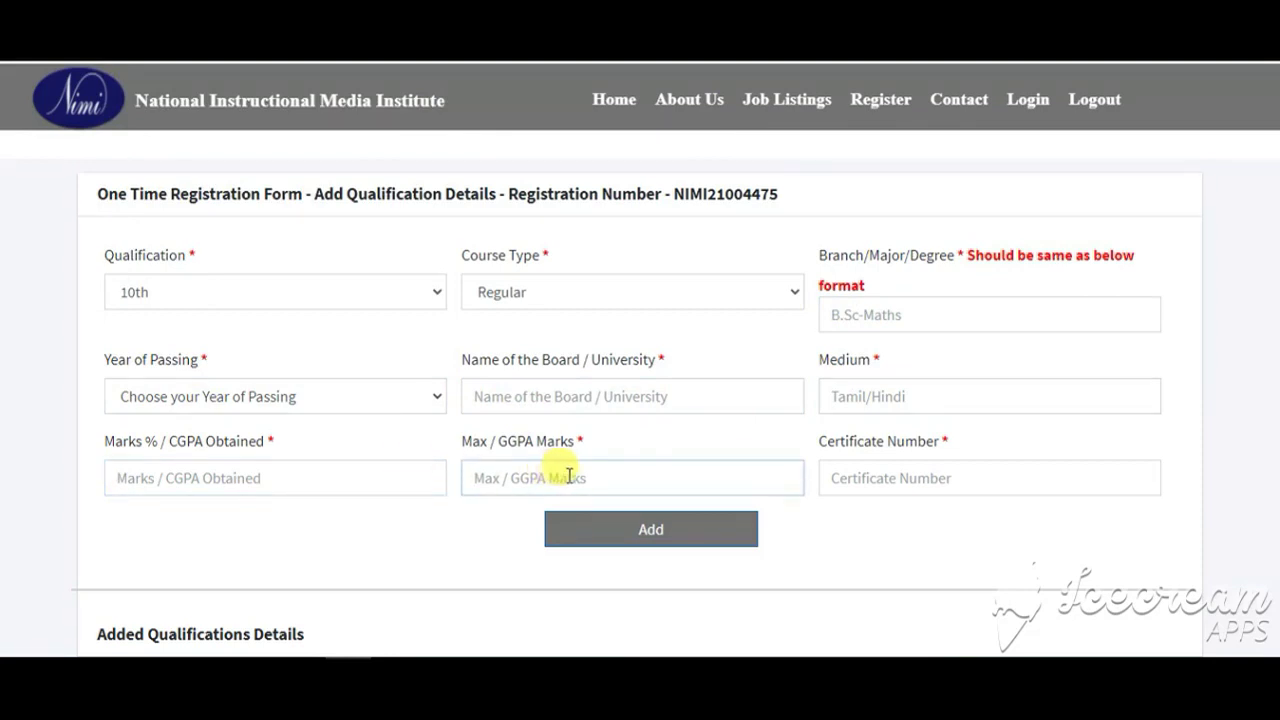
pyautogui.click(927, 475)
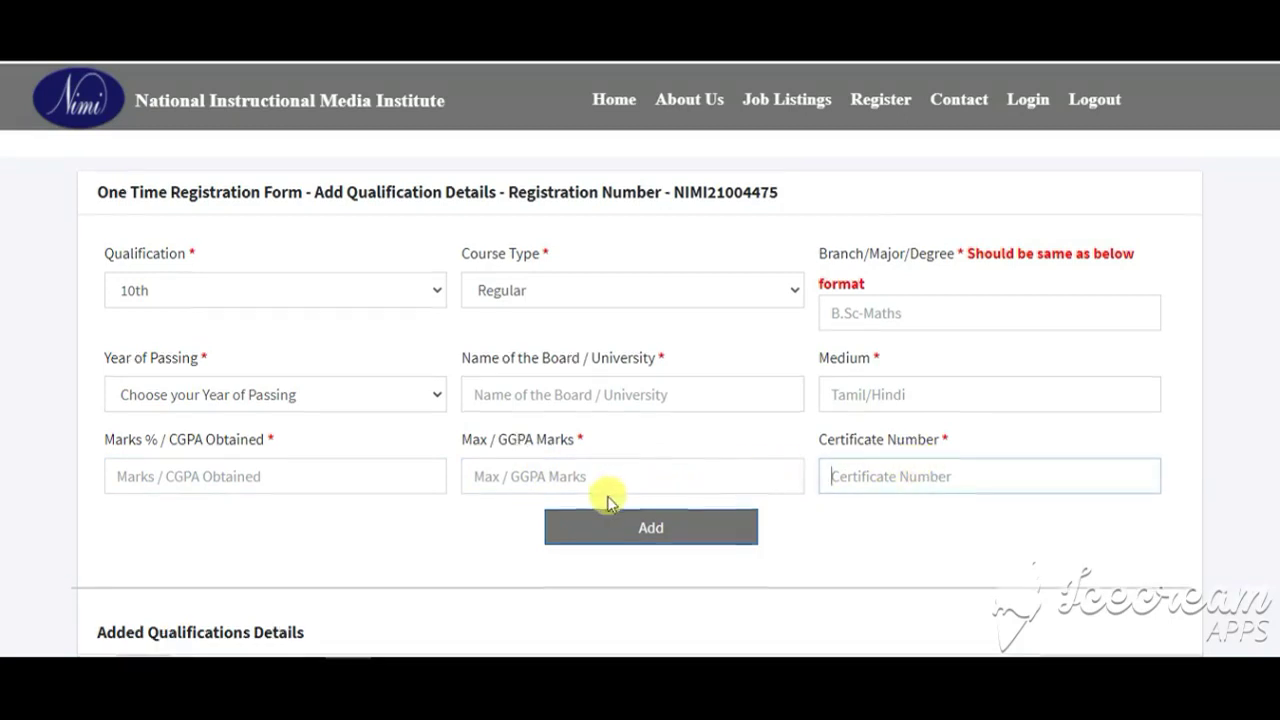
# - Enter '10' in the Branch/Major/Degree field and revisit the year of passing choice
pyautogui.scroll(-2, 600, 495)
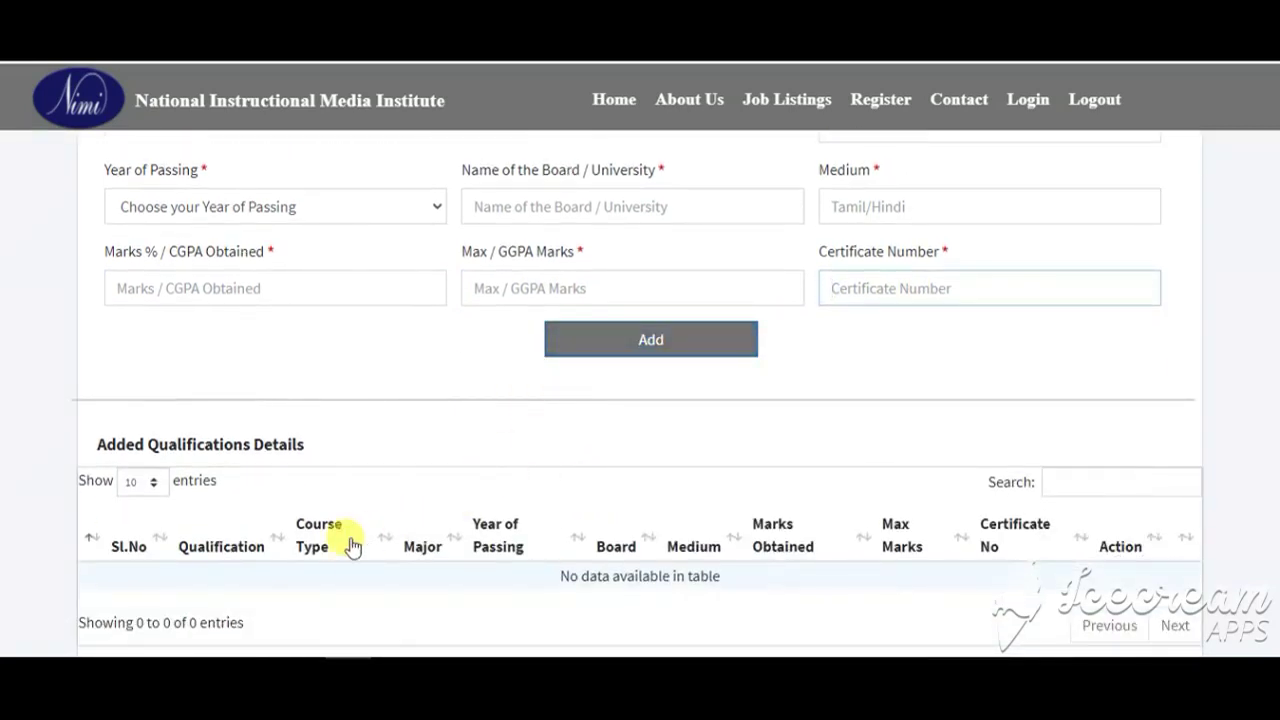
pyautogui.scroll(-2, 357, 555)
pyautogui.scroll(1, 395, 510)
pyautogui.scroll(3, 398, 492)
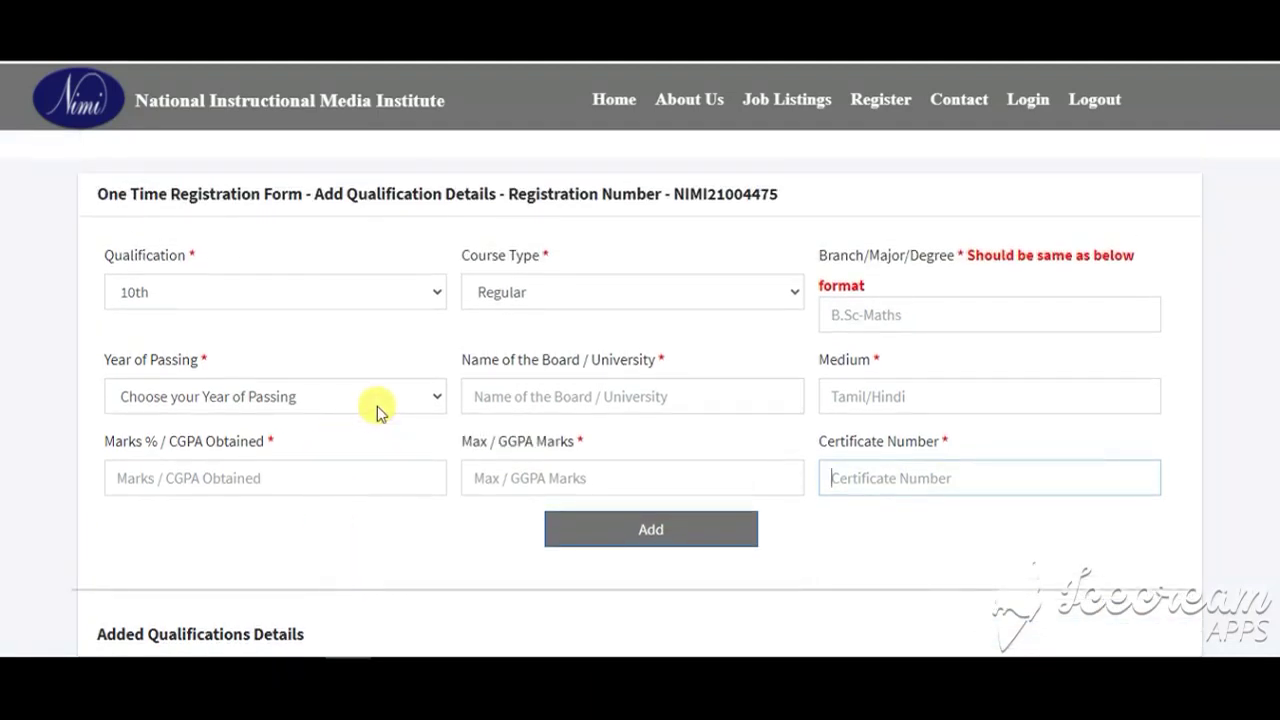
pyautogui.click(870, 308)
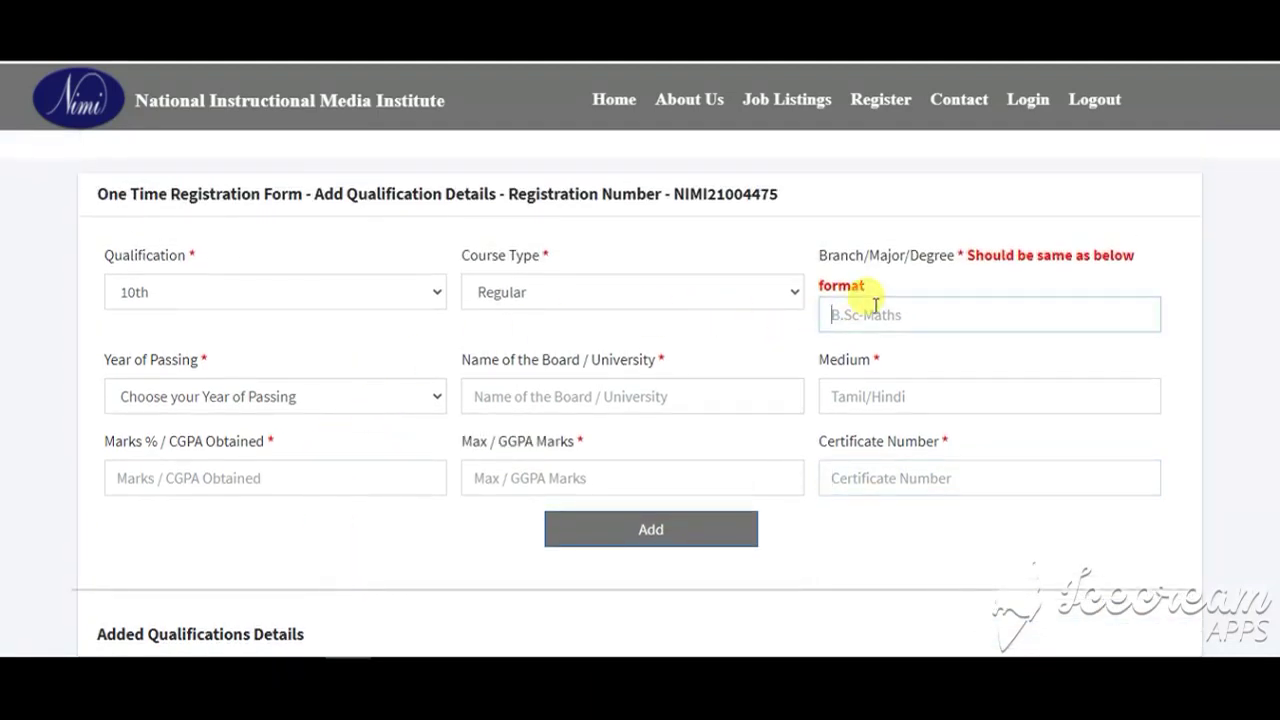
pyautogui.write('10 / math')
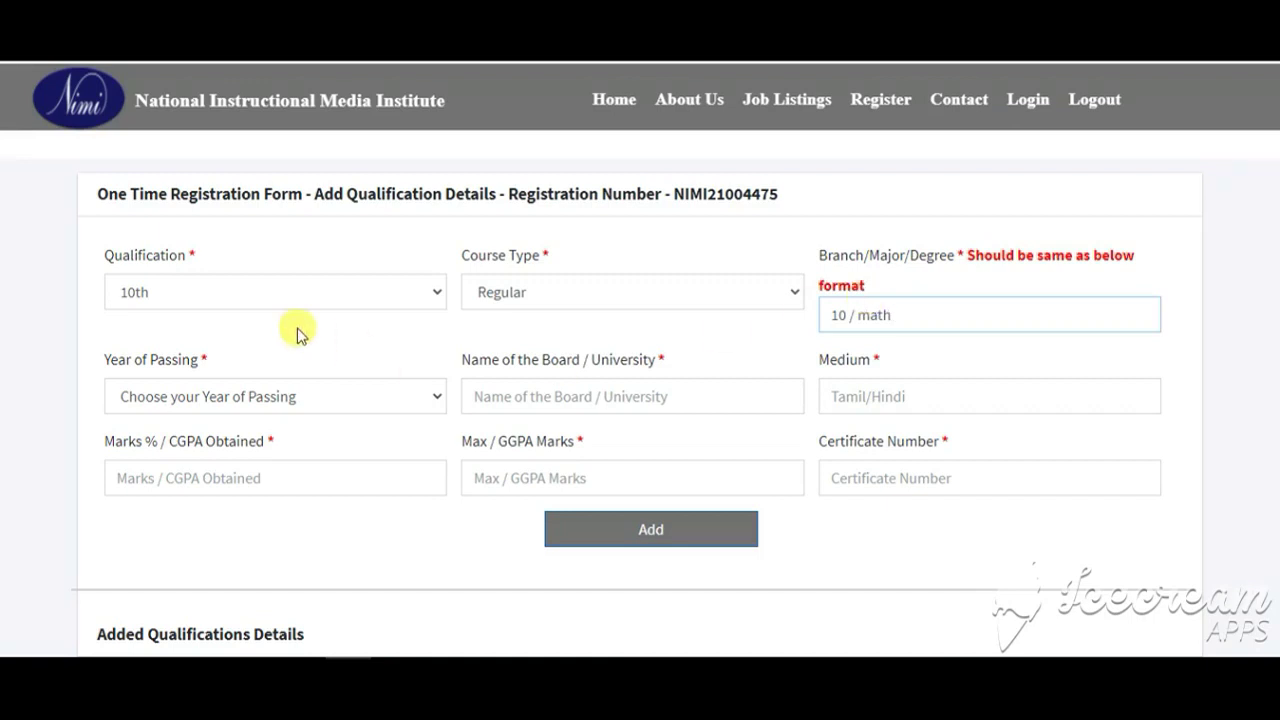
pyautogui.click(272, 398)
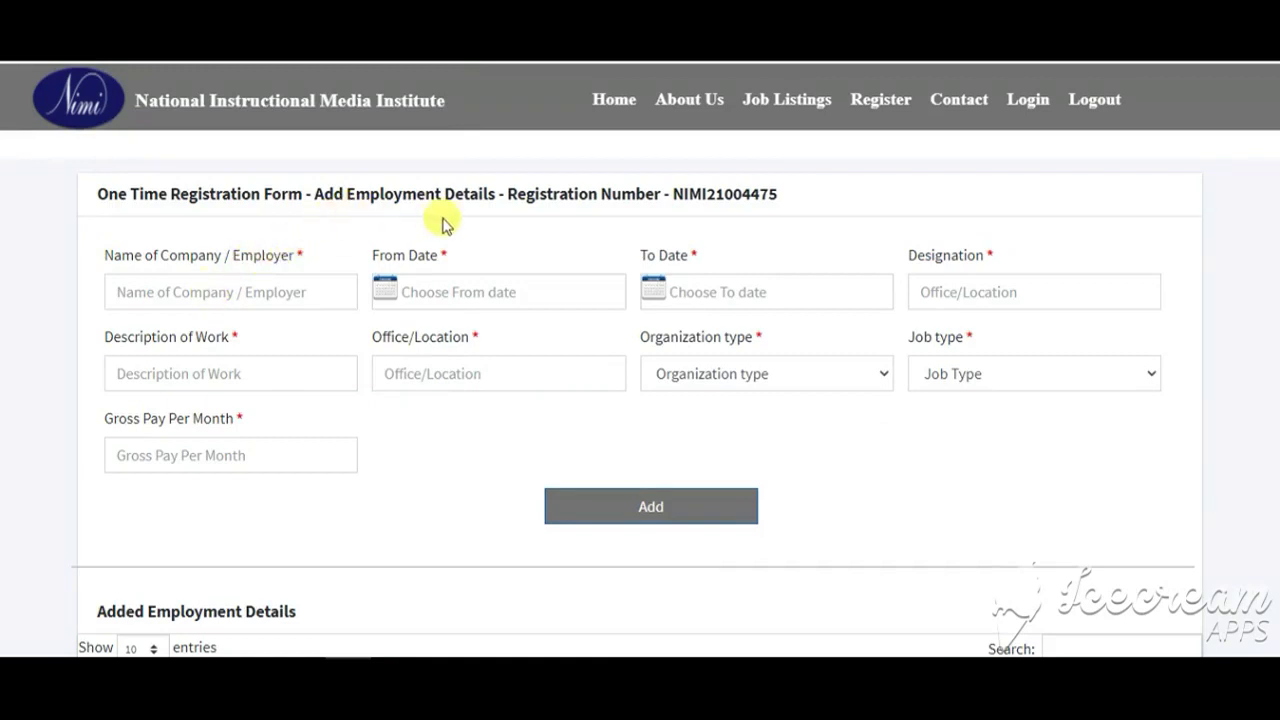
# - Enter the employer name, description of work and office location
pyautogui.click(197, 293)
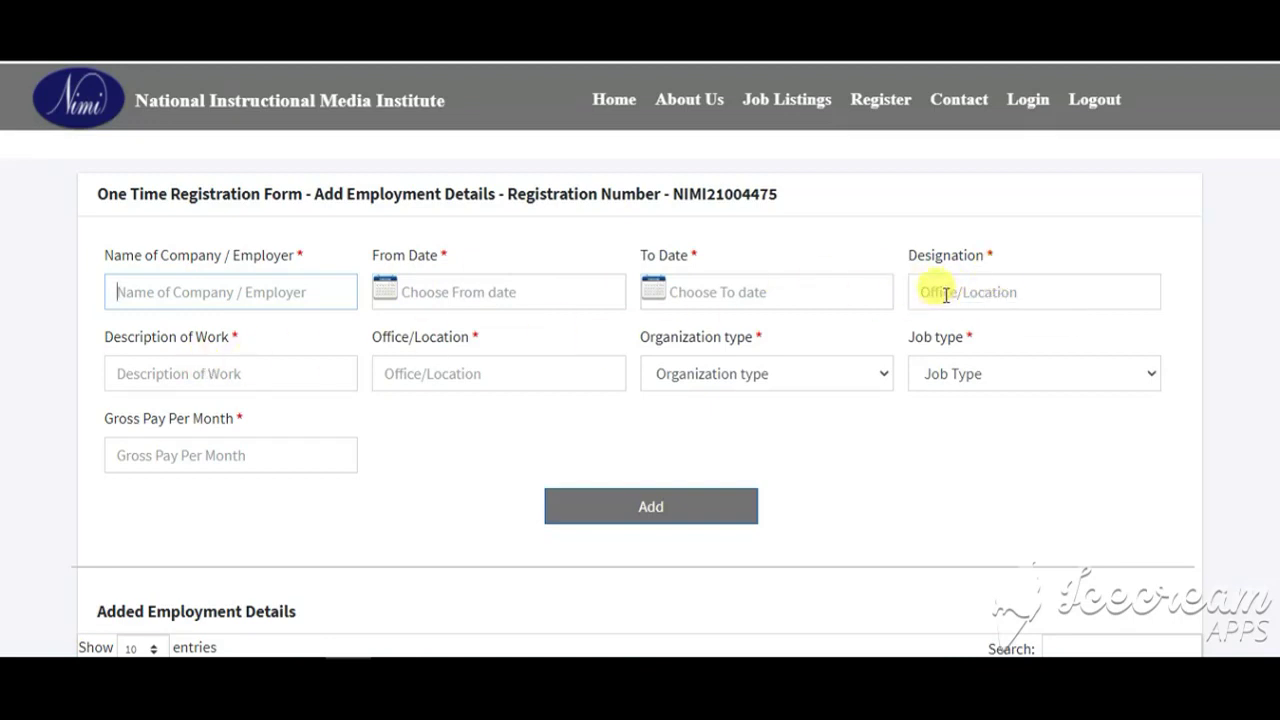
pyautogui.click(287, 379)
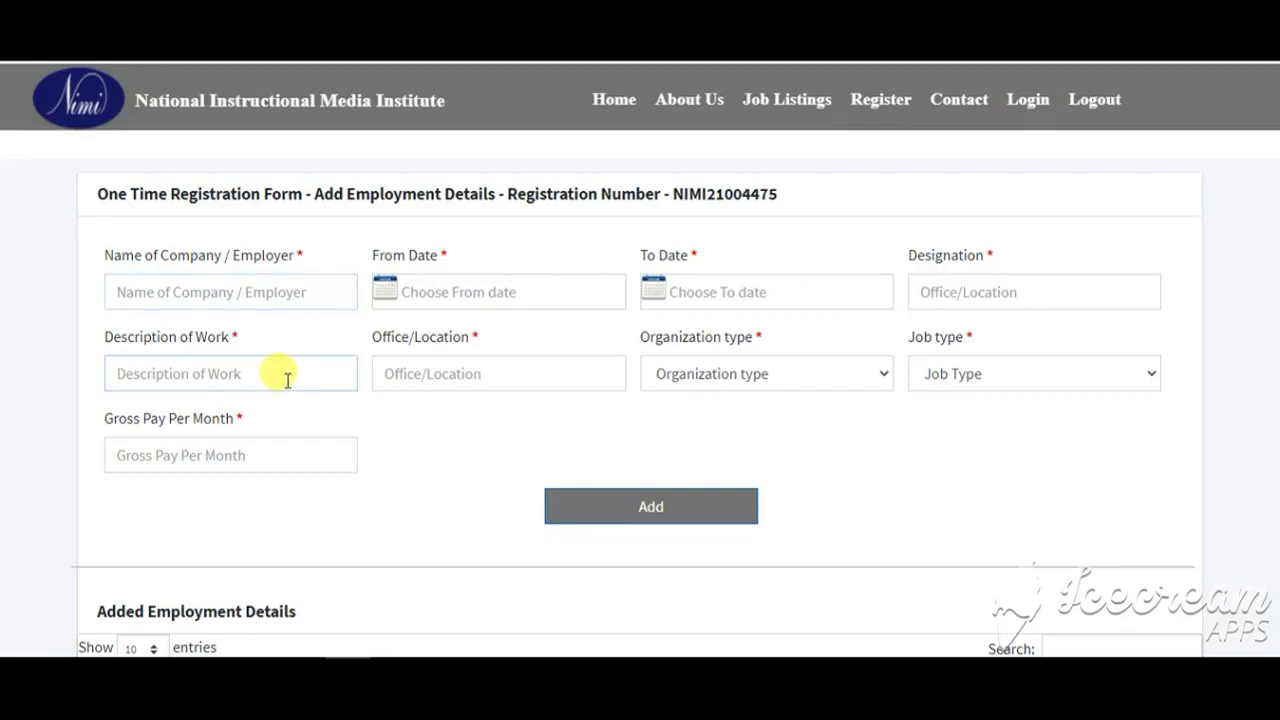
pyautogui.click(431, 377)
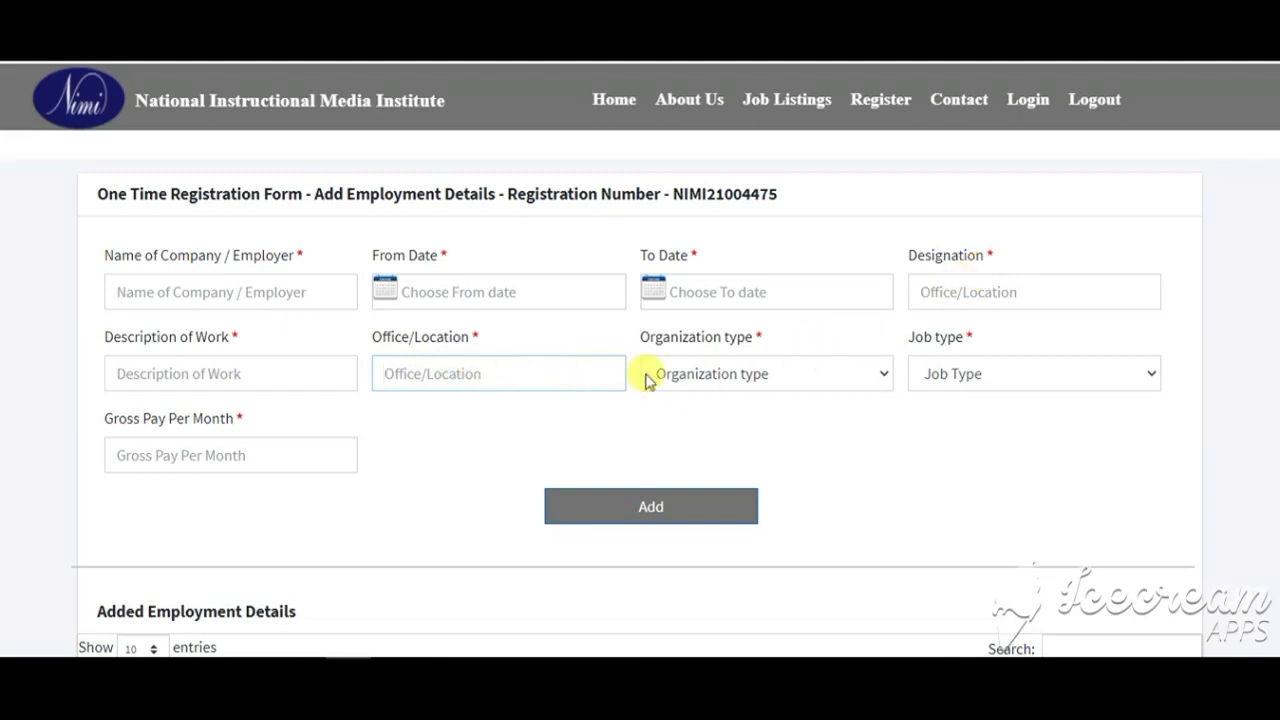
# - Set organization type to Private, job type to Permenant, and gross pay to 10000 per month
pyautogui.click(714, 373)
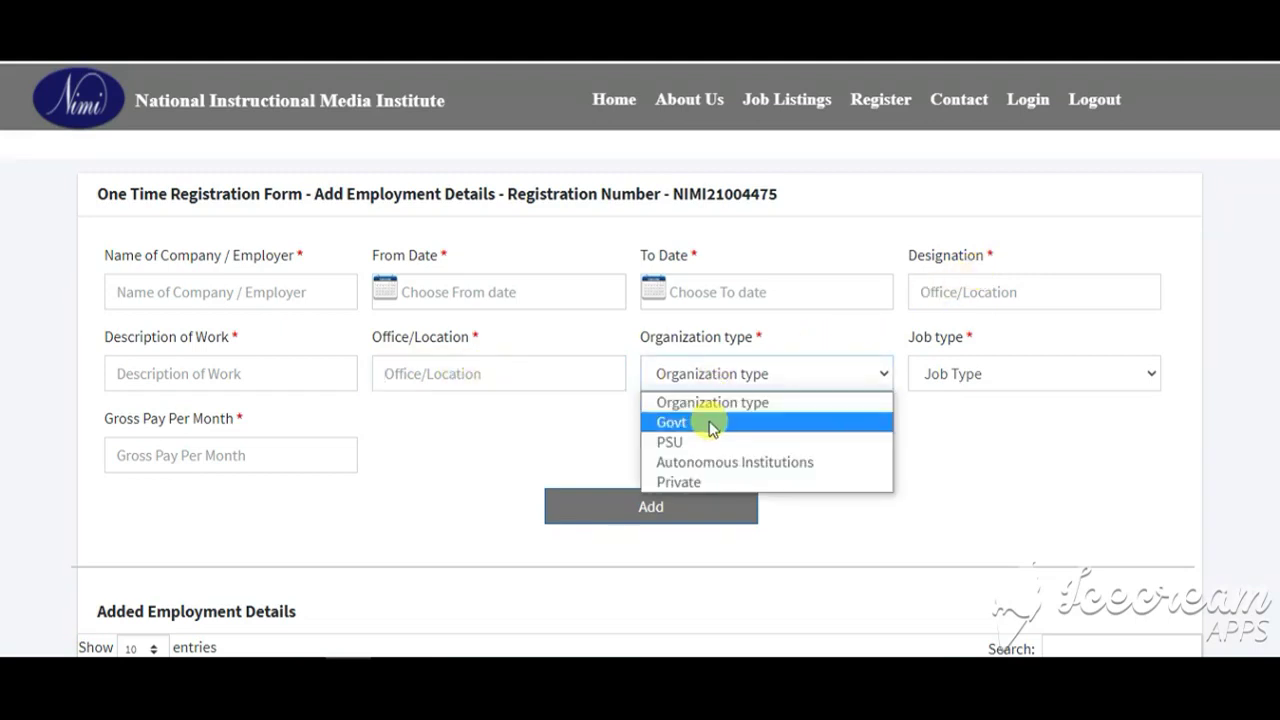
pyautogui.click(704, 482)
pyautogui.click(930, 373)
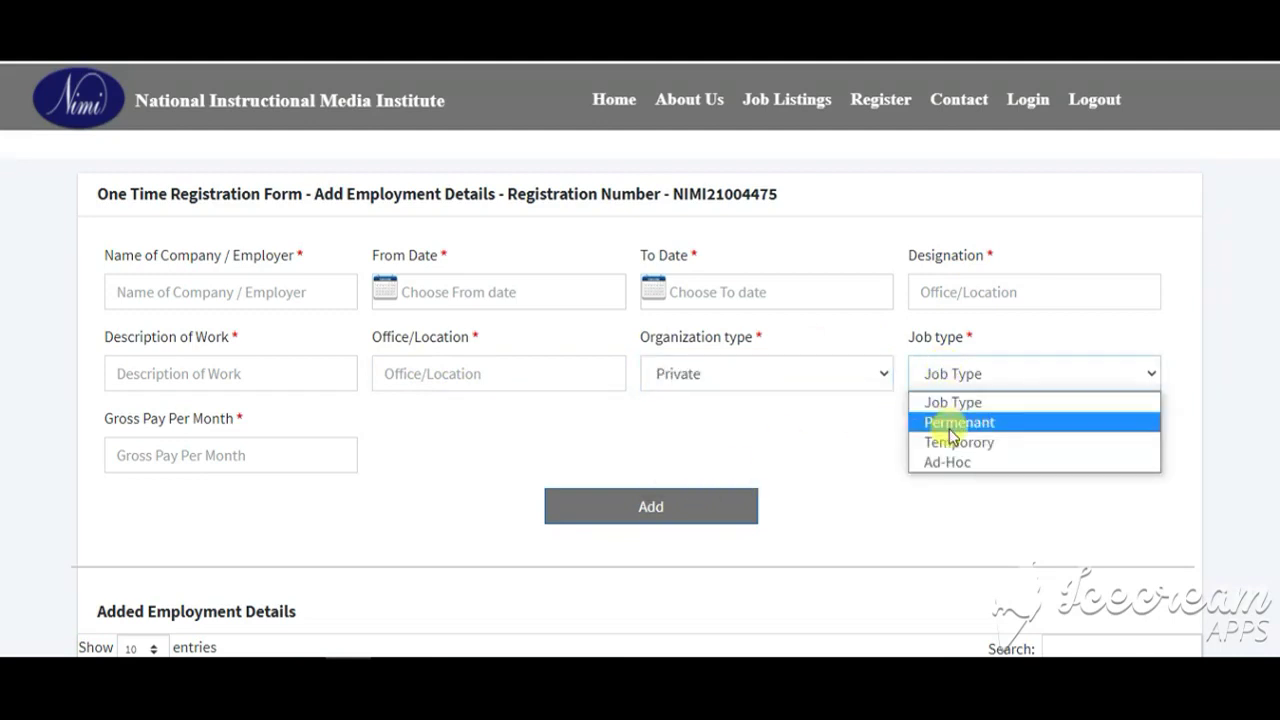
pyautogui.click(945, 422)
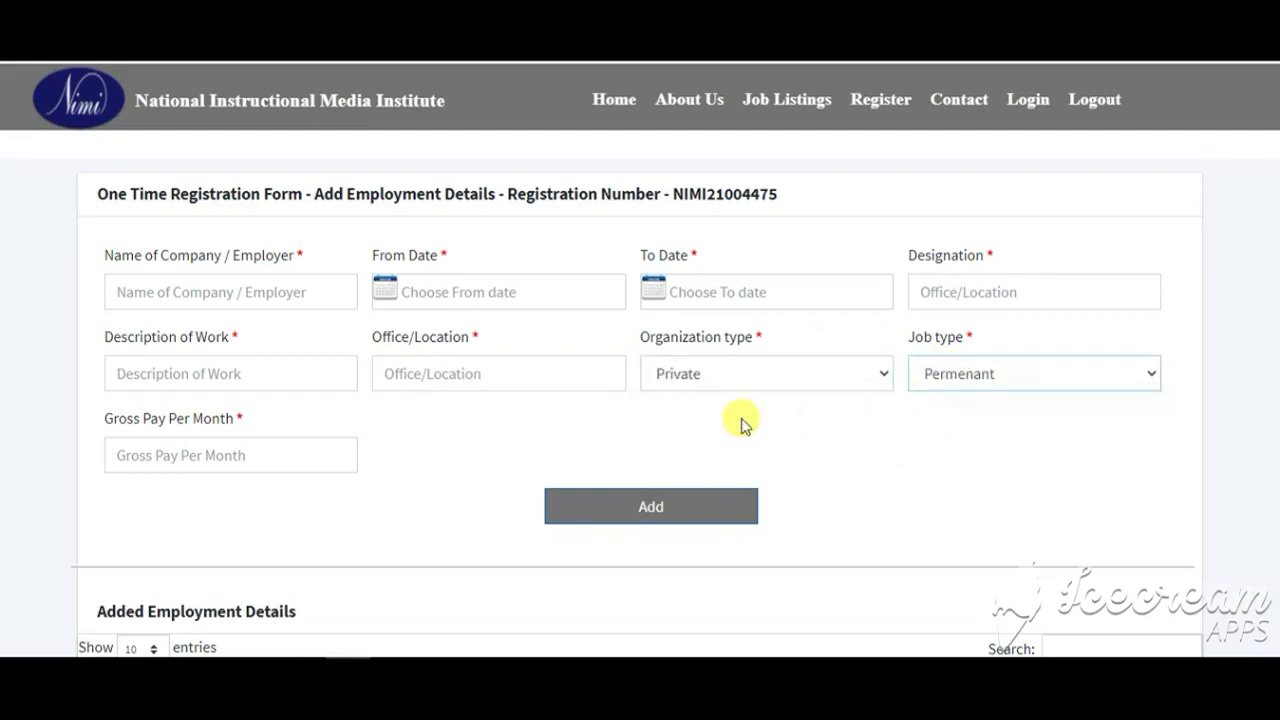
pyautogui.click(223, 455)
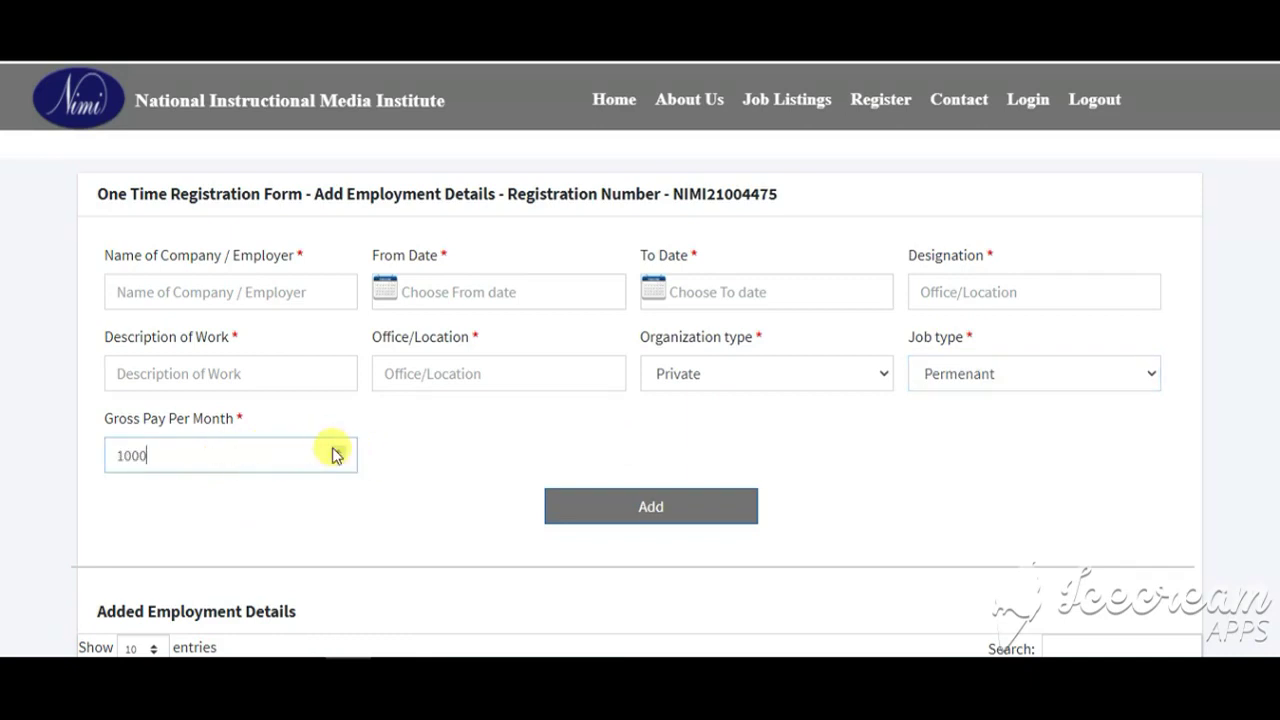
# - Correct a mistyped letter in the company/employer name
pyautogui.click(306, 291)
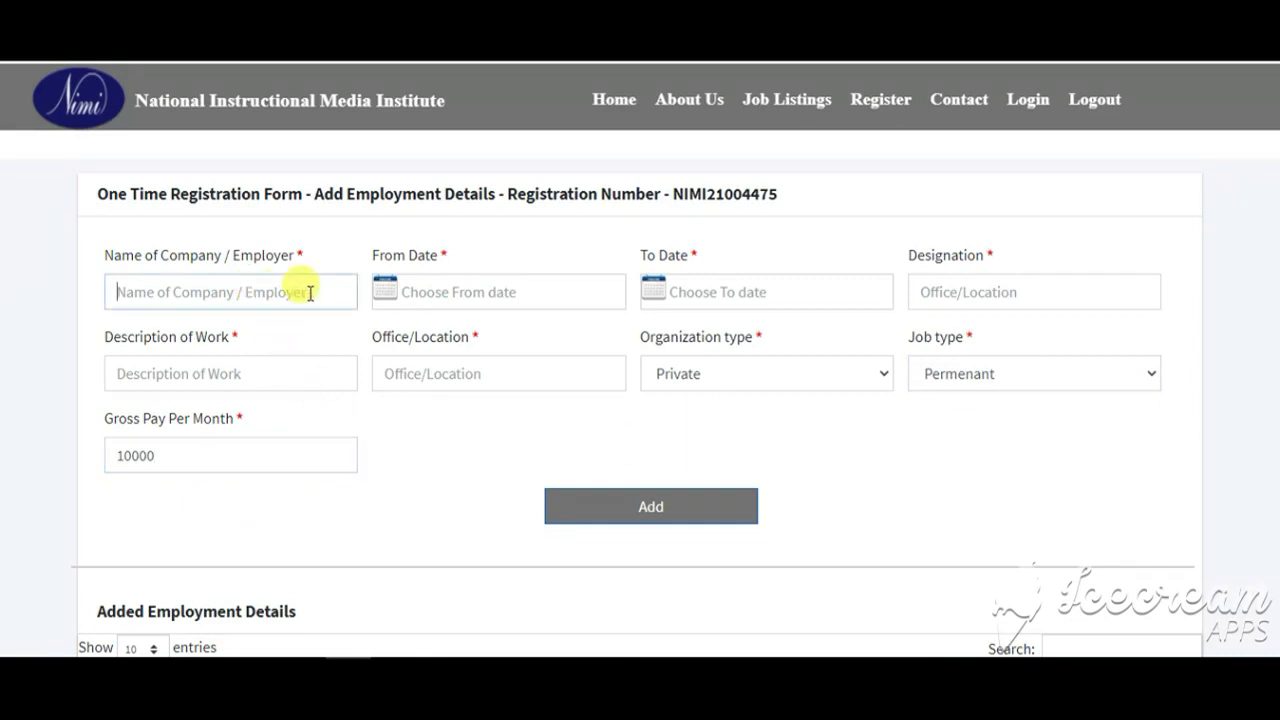
pyautogui.write('g')
pyautogui.press('BackSpace')
pyautogui.write('hc')
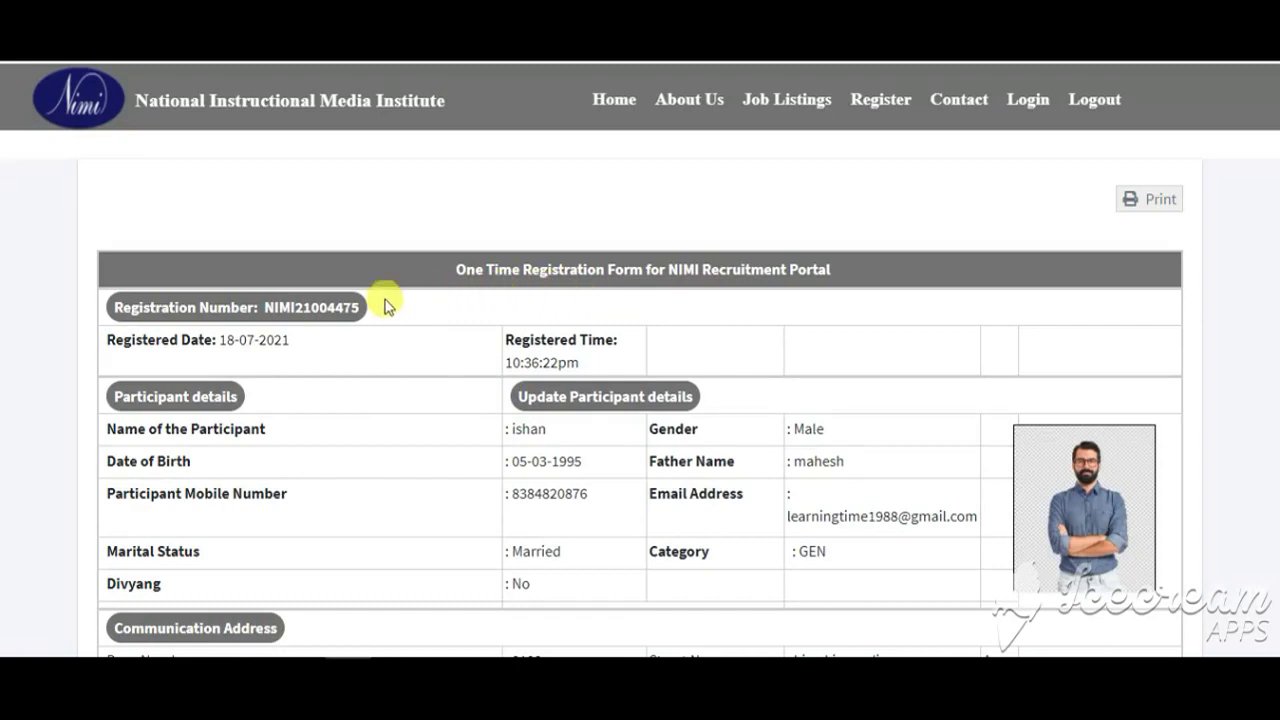
# - Submit the registration summary, attach a CV file, and upload to continue
pyautogui.scroll(-2, 600, 312)
pyautogui.scroll(-8, 620, 313)
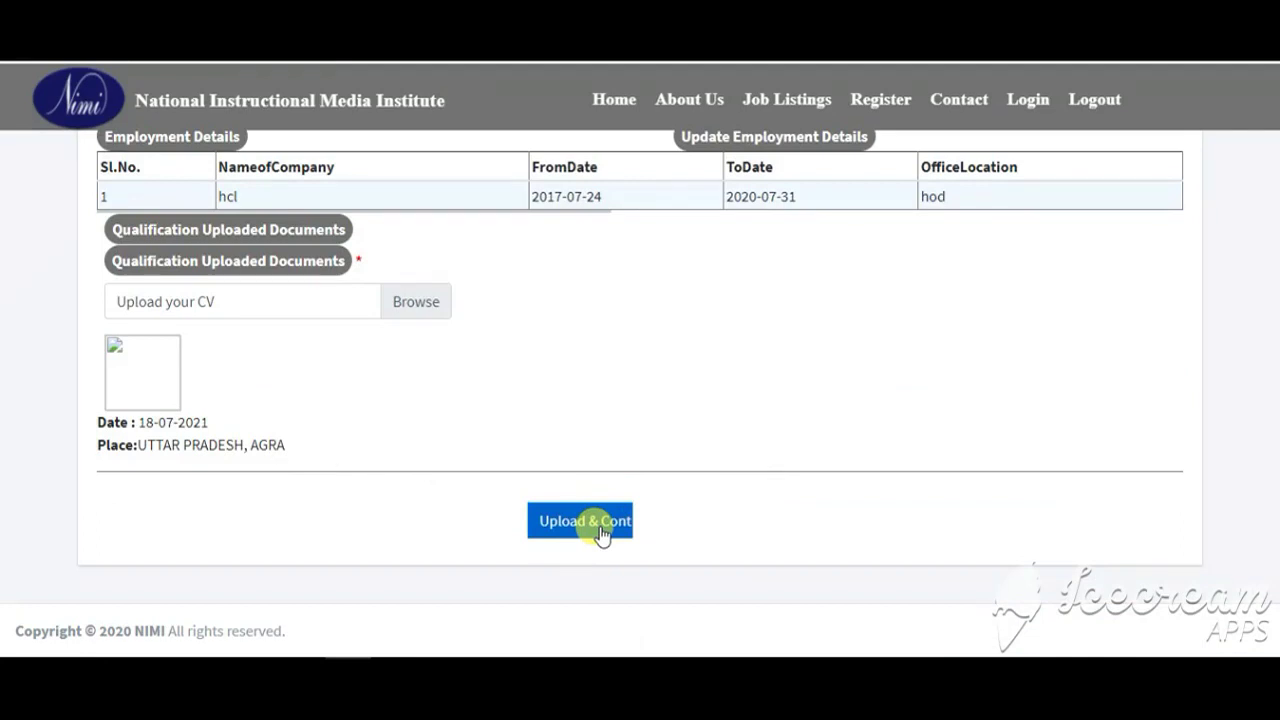
pyautogui.click(611, 533)
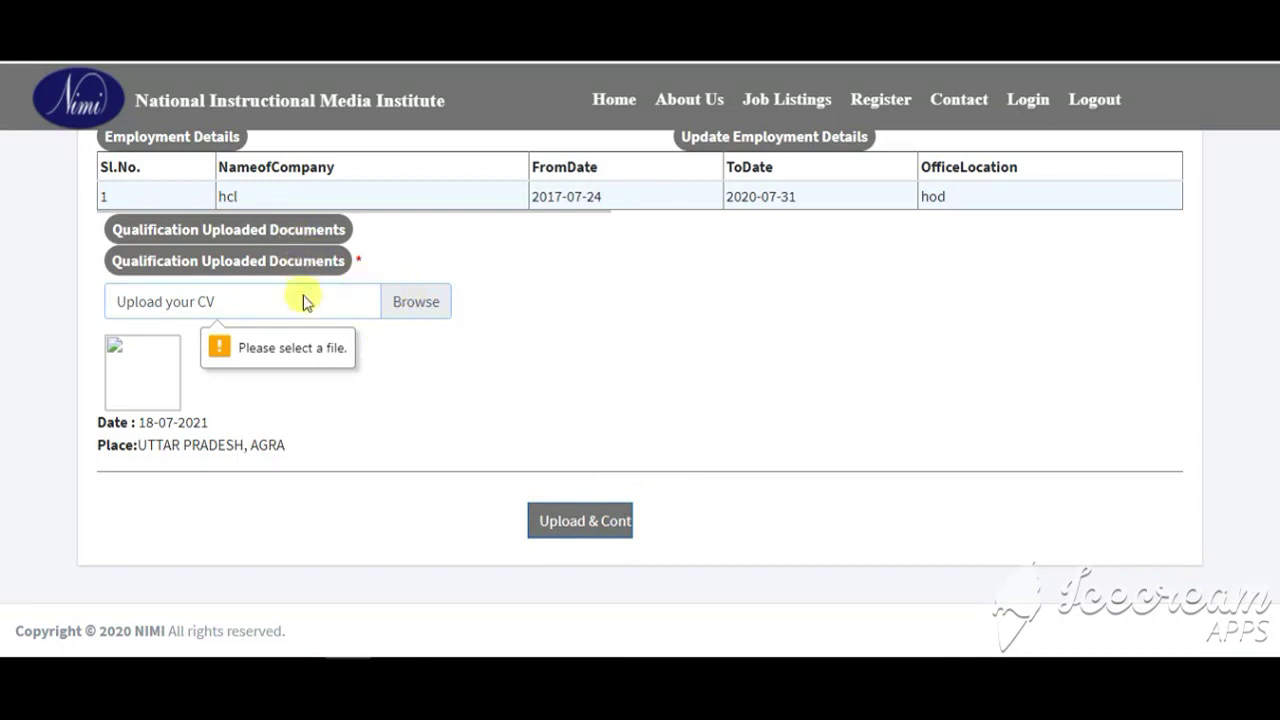
pyautogui.click(420, 313)
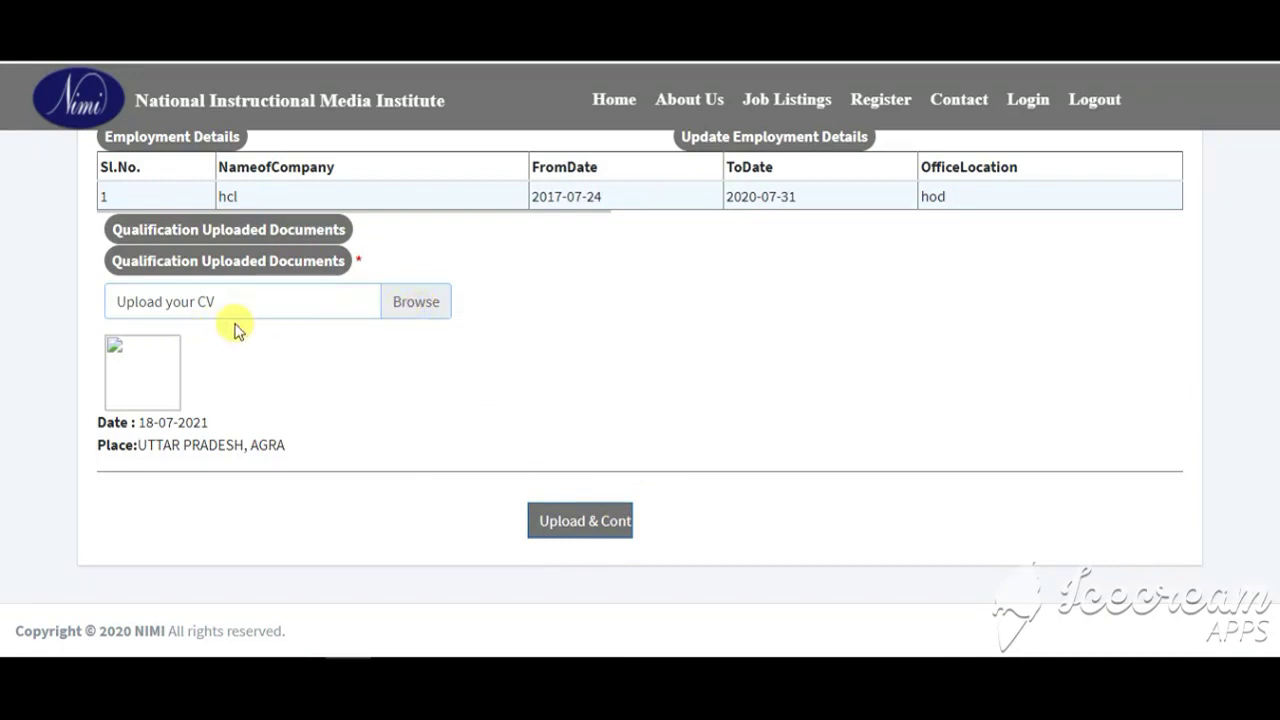
pyautogui.click(239, 224)
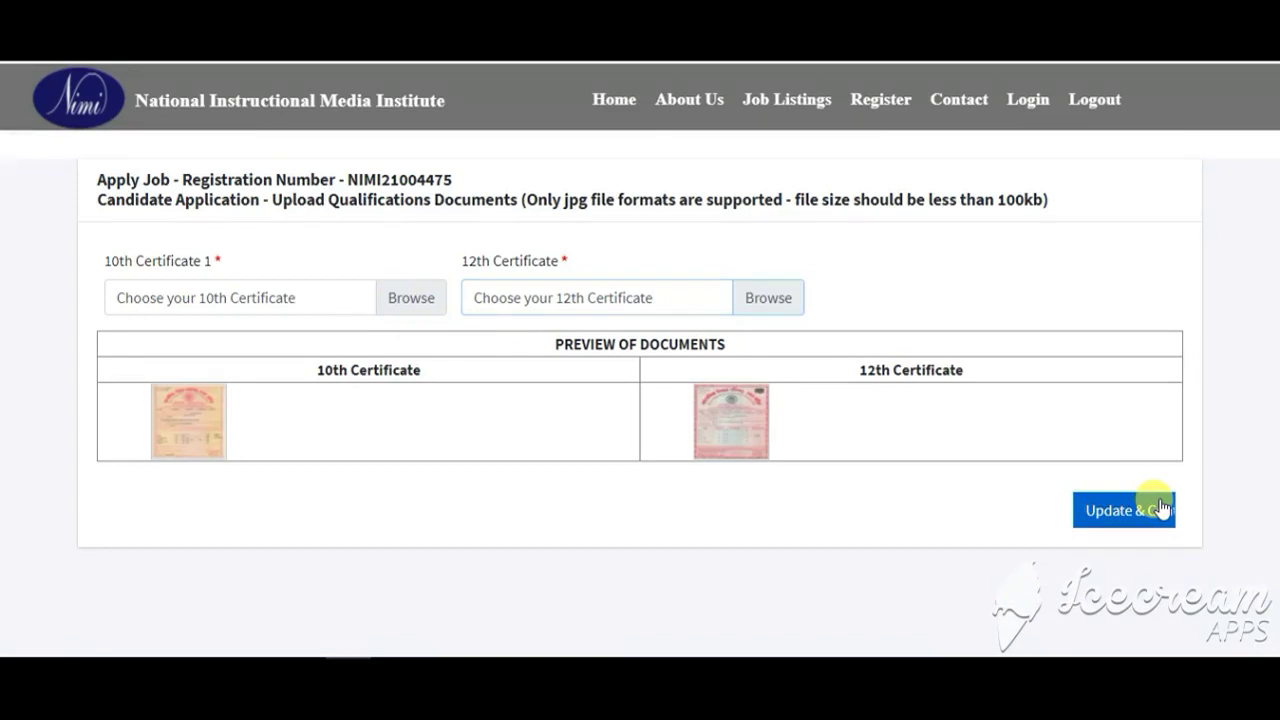
pyautogui.click(1160, 509)
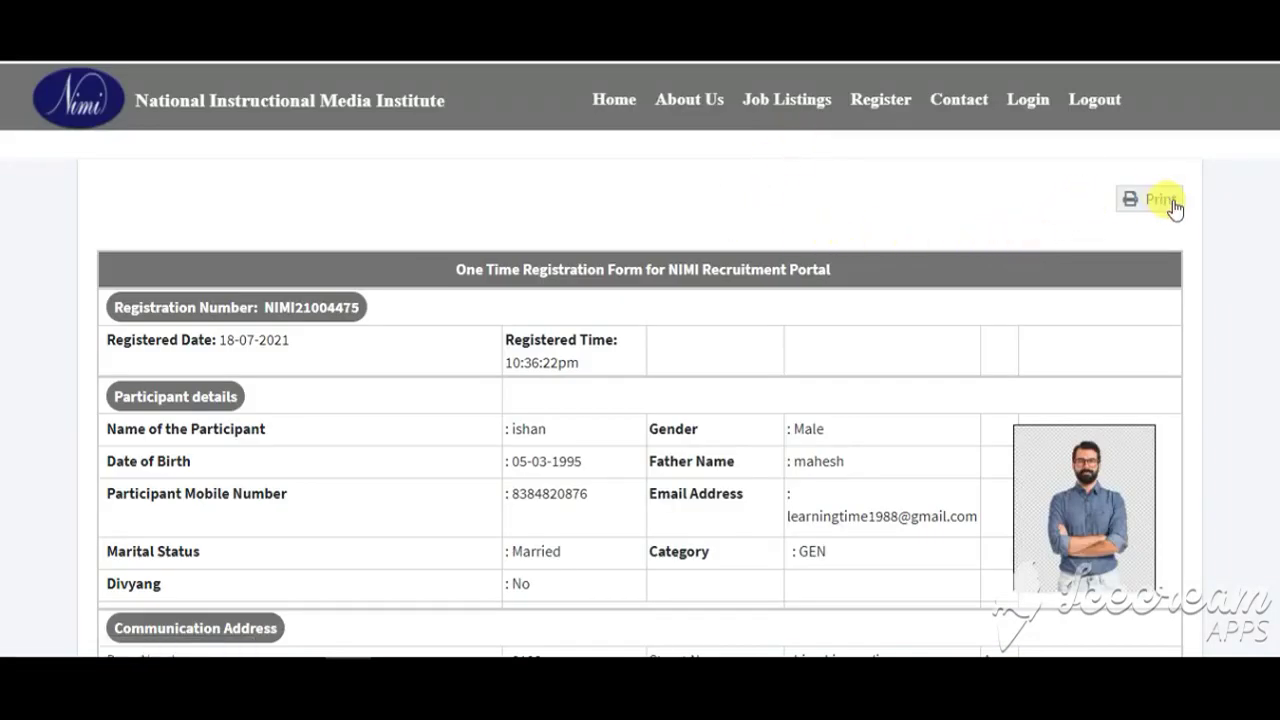
pyautogui.scroll(-15, 494, 431)
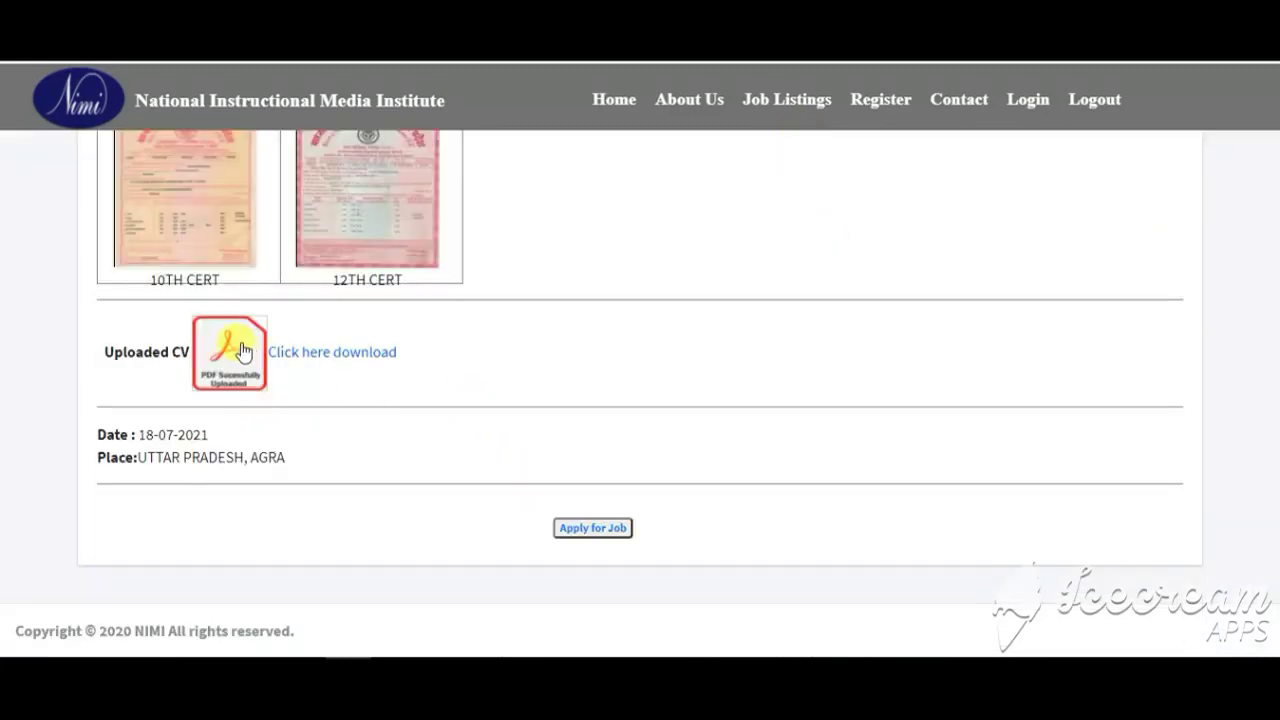
# - Add the SANKALP post Consultant for NCVET, MSDE, GoI to the job list
pyautogui.click(584, 524)
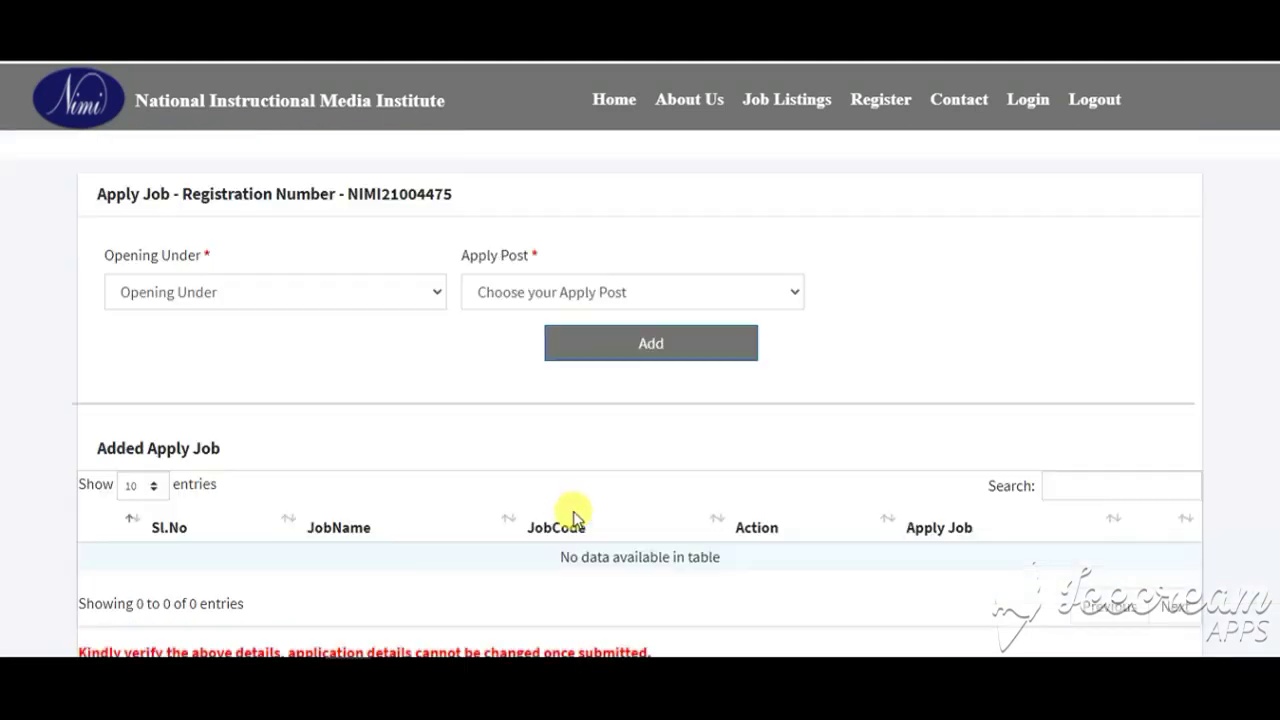
pyautogui.click(302, 300)
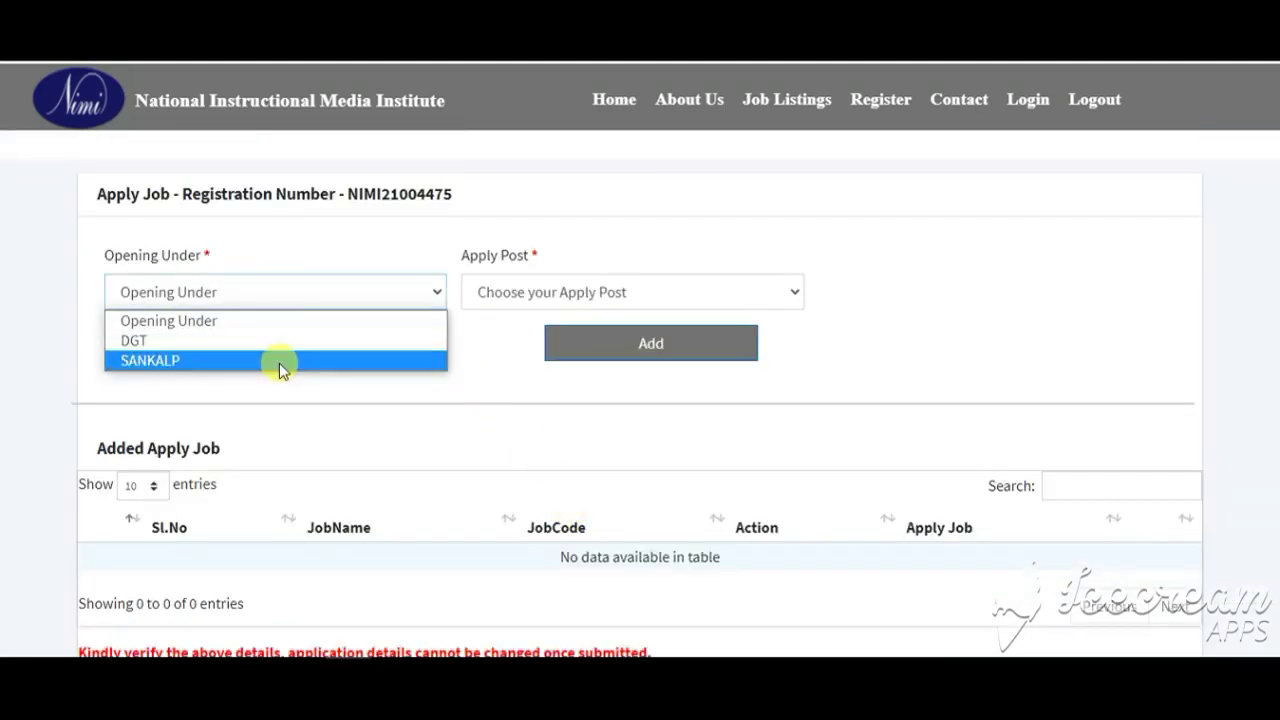
pyautogui.click(279, 363)
pyautogui.click(530, 298)
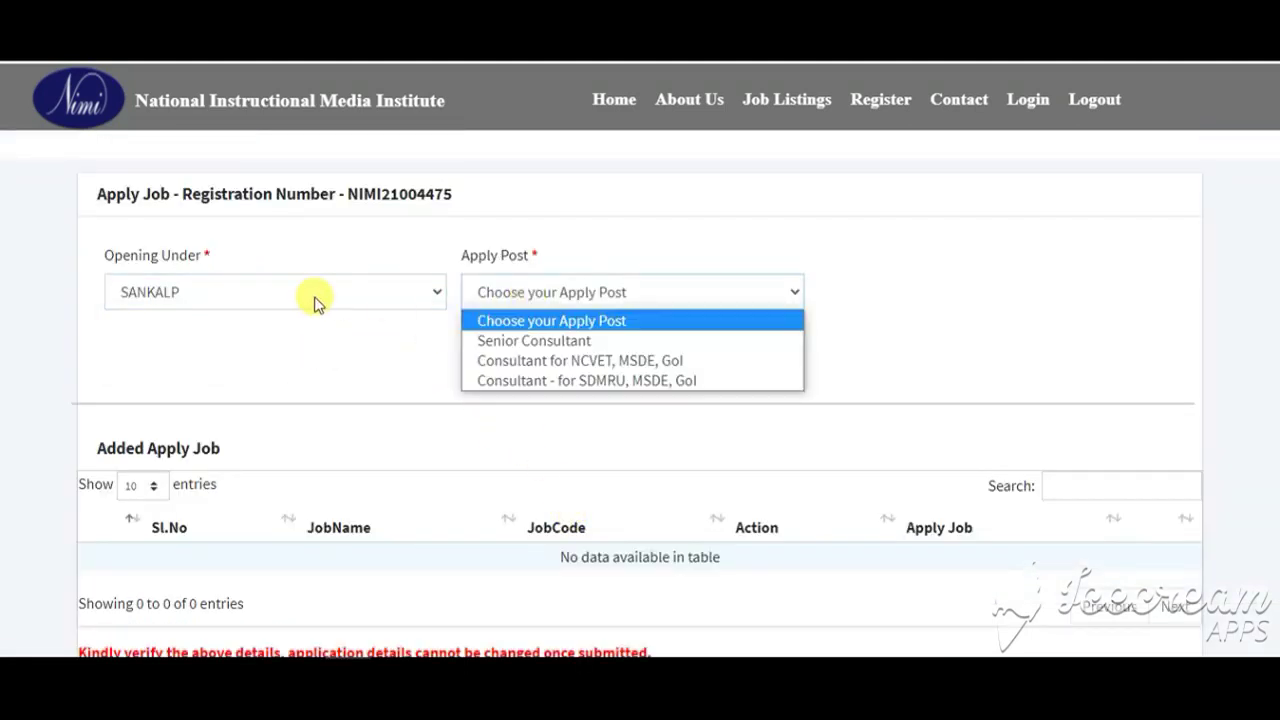
pyautogui.click(522, 360)
pyautogui.click(589, 349)
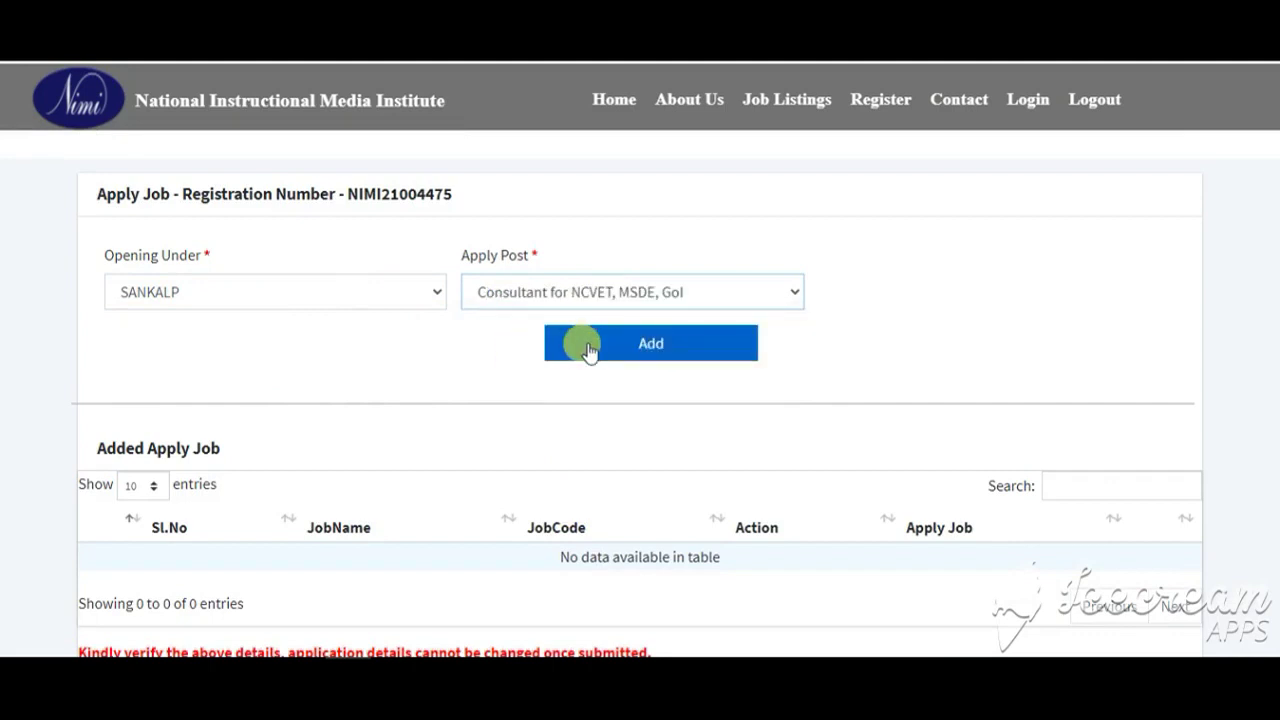
pyautogui.scroll(-2, 600, 343)
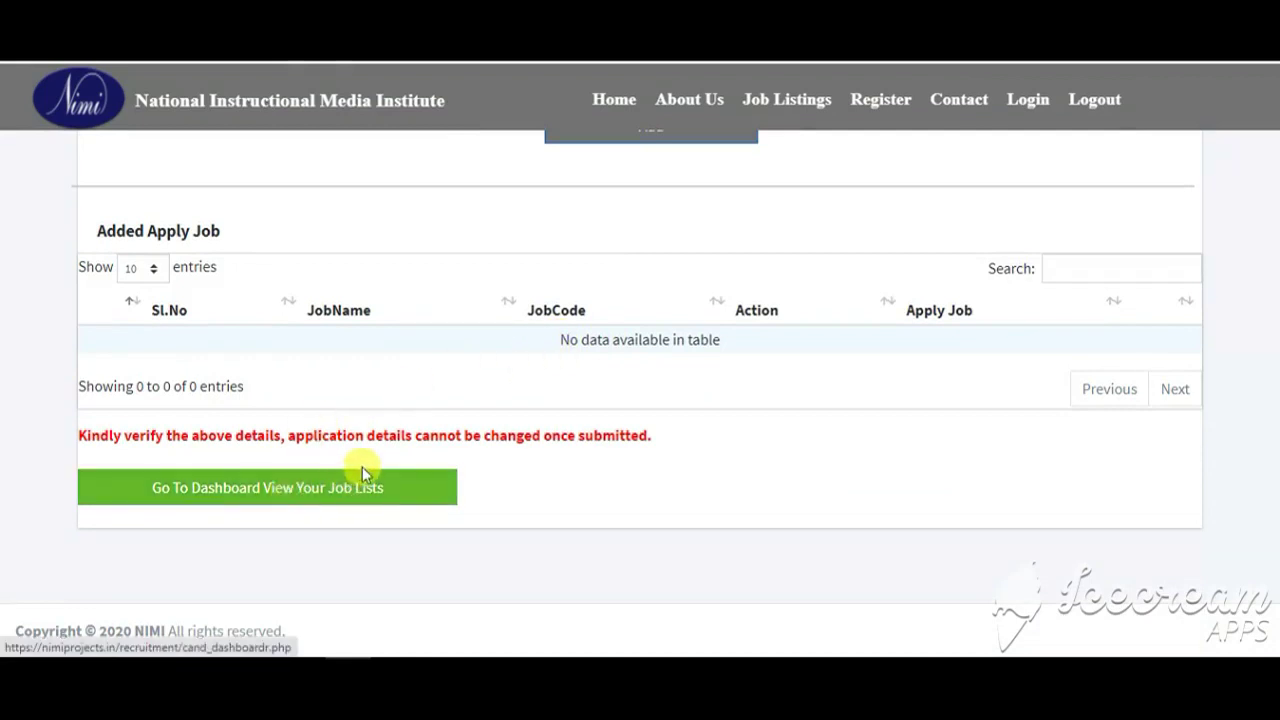
pyautogui.scroll(2, 363, 467)
pyautogui.click(591, 340)
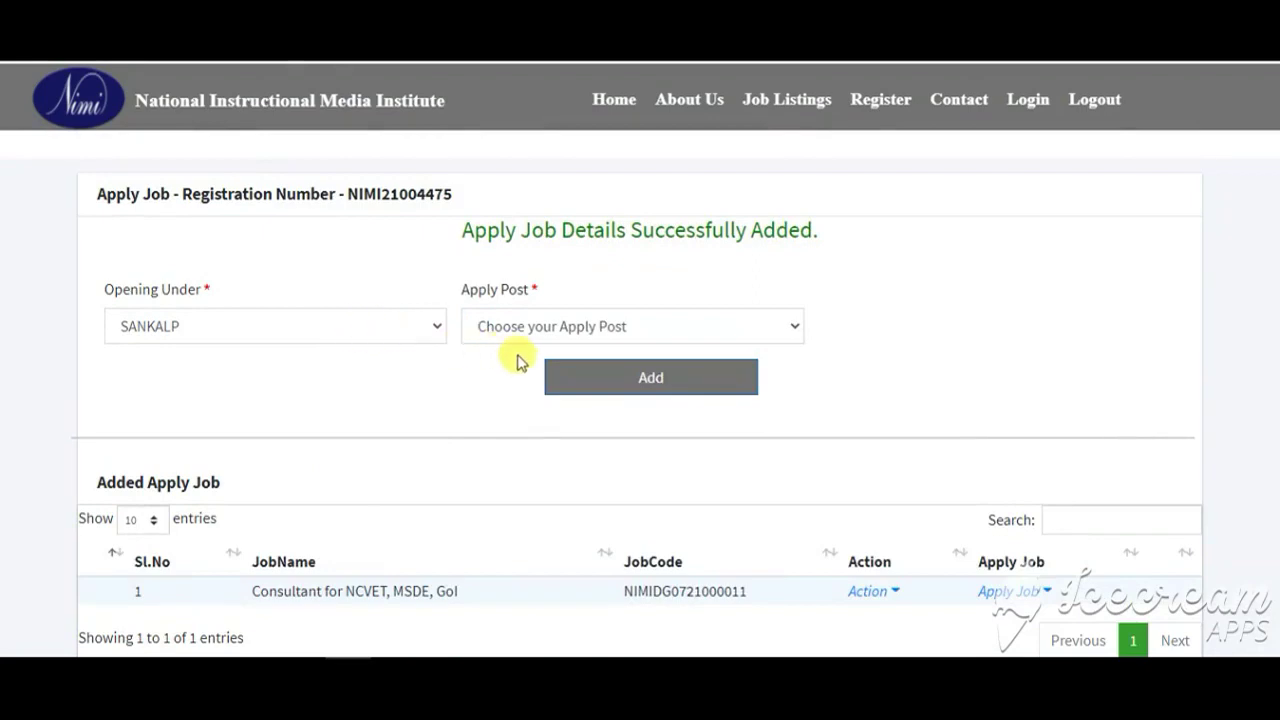
# - Choose Apply Job for the added Consultant for NCVET, MSDE, GoI row
pyautogui.scroll(-2, 470, 390)
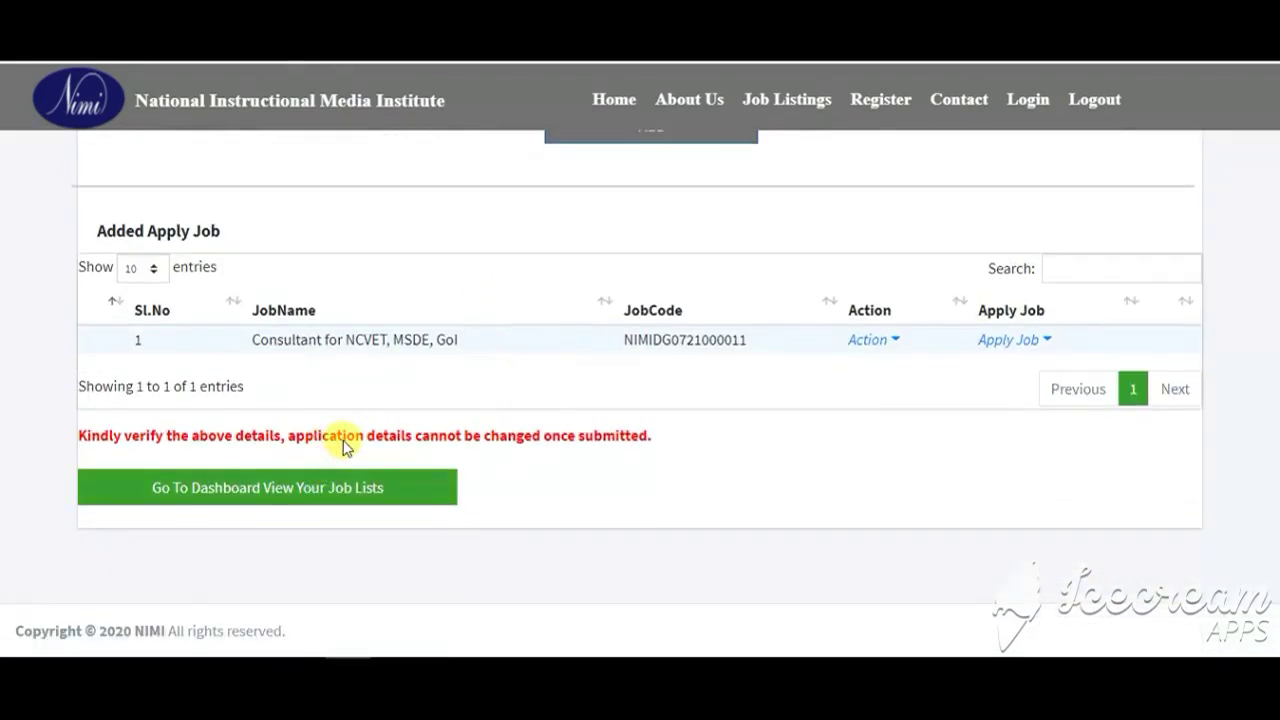
pyautogui.scroll(2, 343, 440)
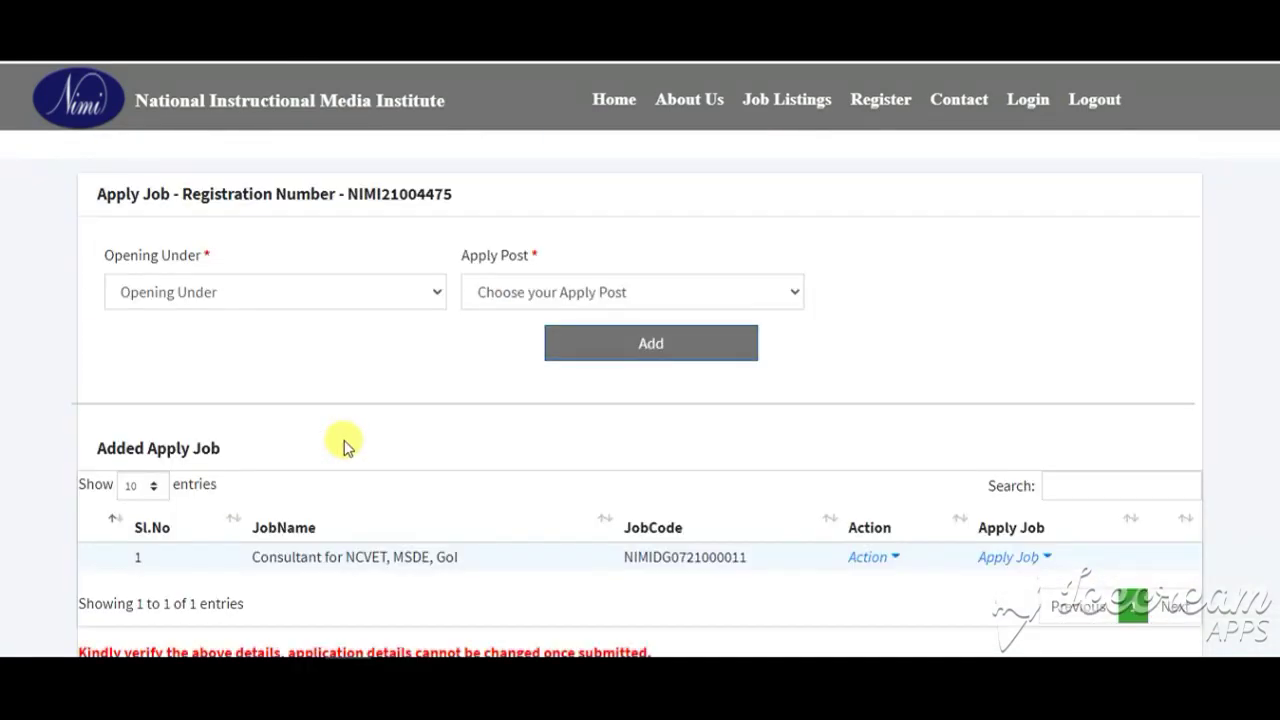
pyautogui.scroll(-2, 343, 447)
pyautogui.click(1004, 343)
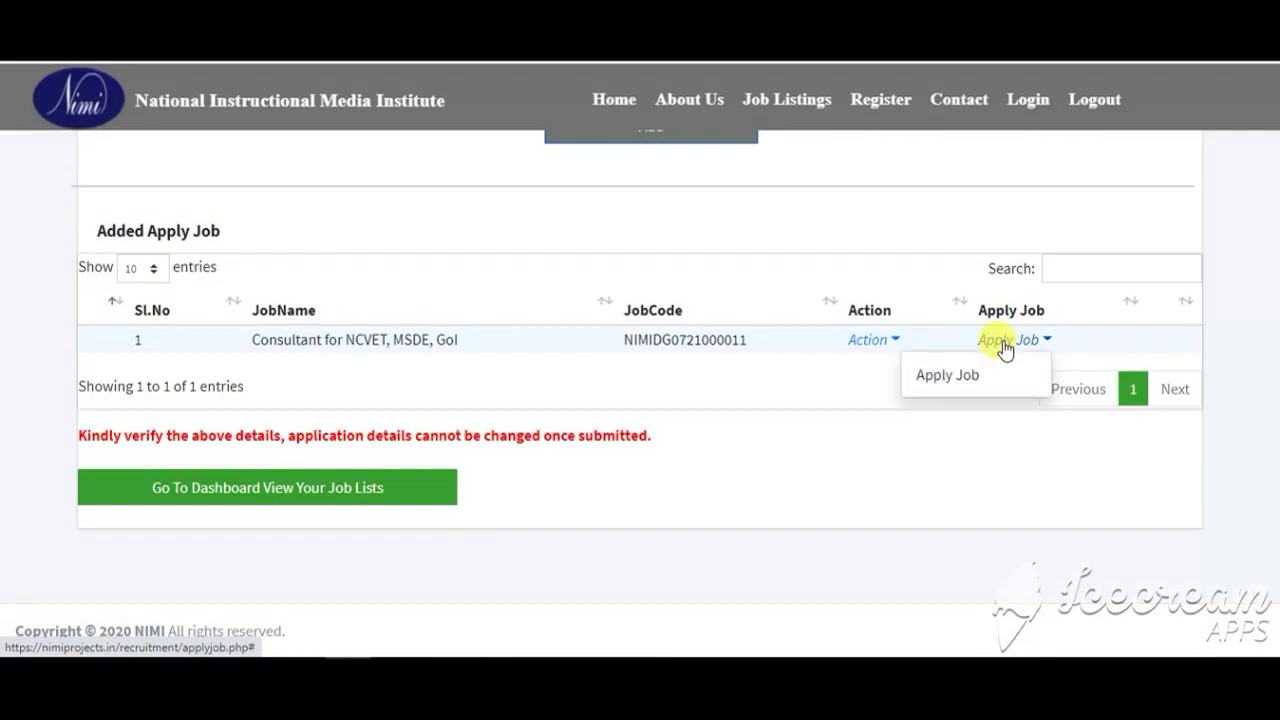
pyautogui.click(905, 382)
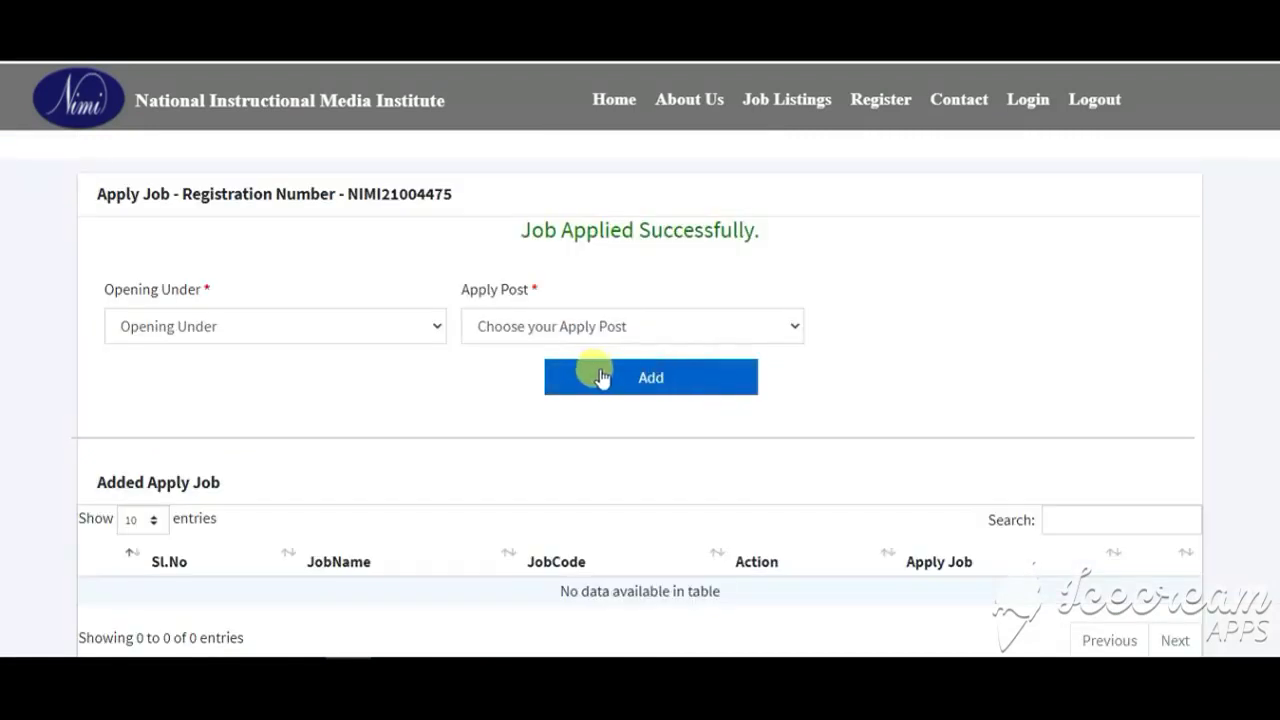
pyautogui.scroll(-1, 480, 375)
pyautogui.scroll(-2, 500, 380)
pyautogui.scroll(3, 449, 423)
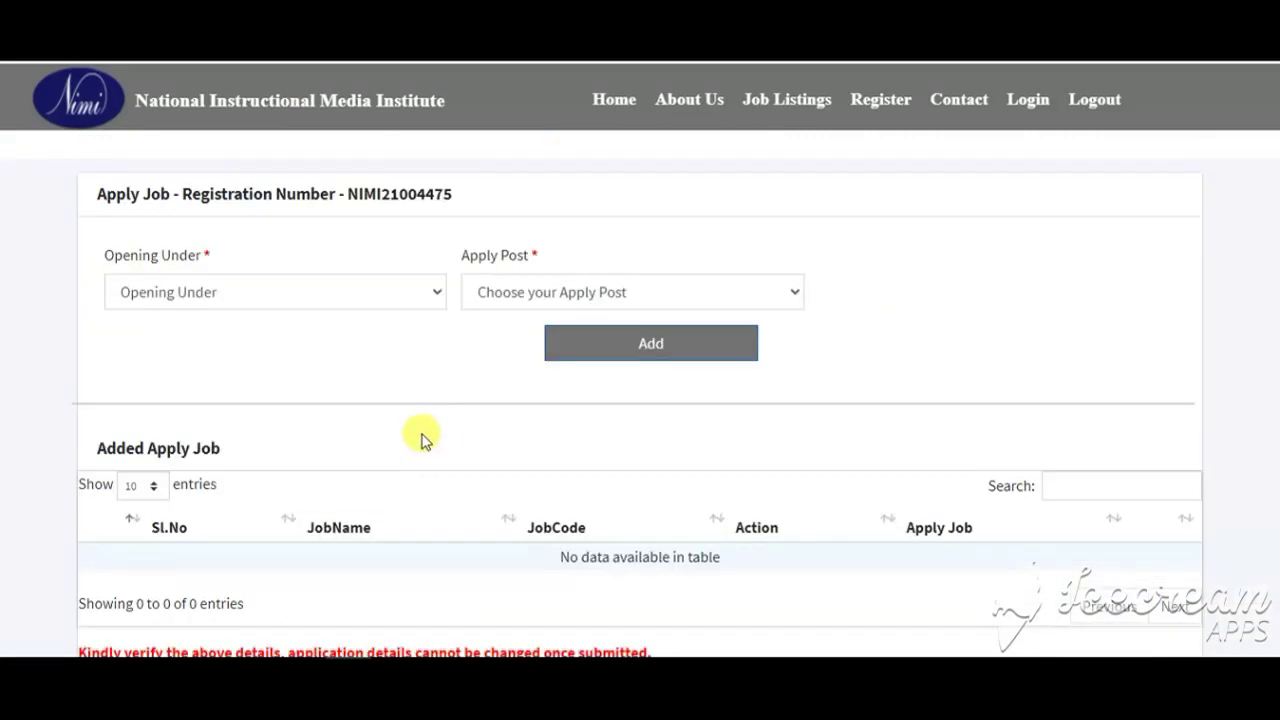
pyautogui.scroll(-3, 423, 437)
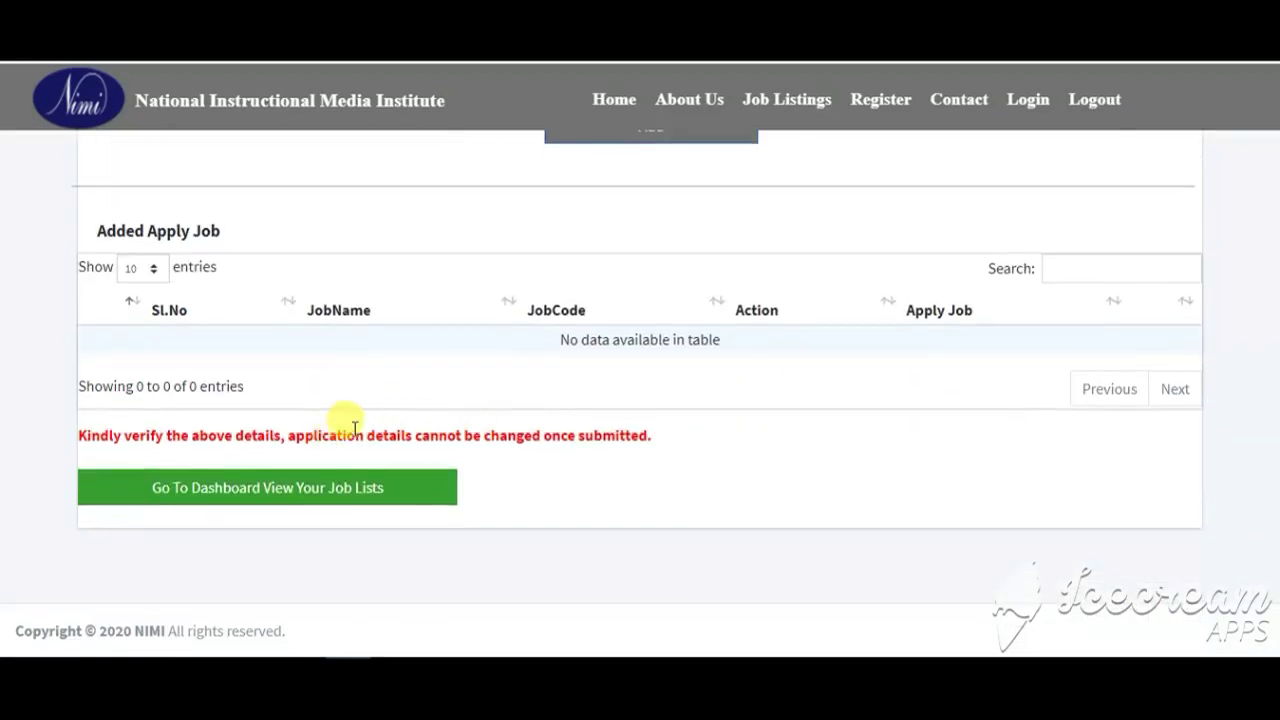
# - Add the DGT post Junior Vocational Consultants to the job list
pyautogui.scroll(3, 366, 423)
pyautogui.click(580, 292)
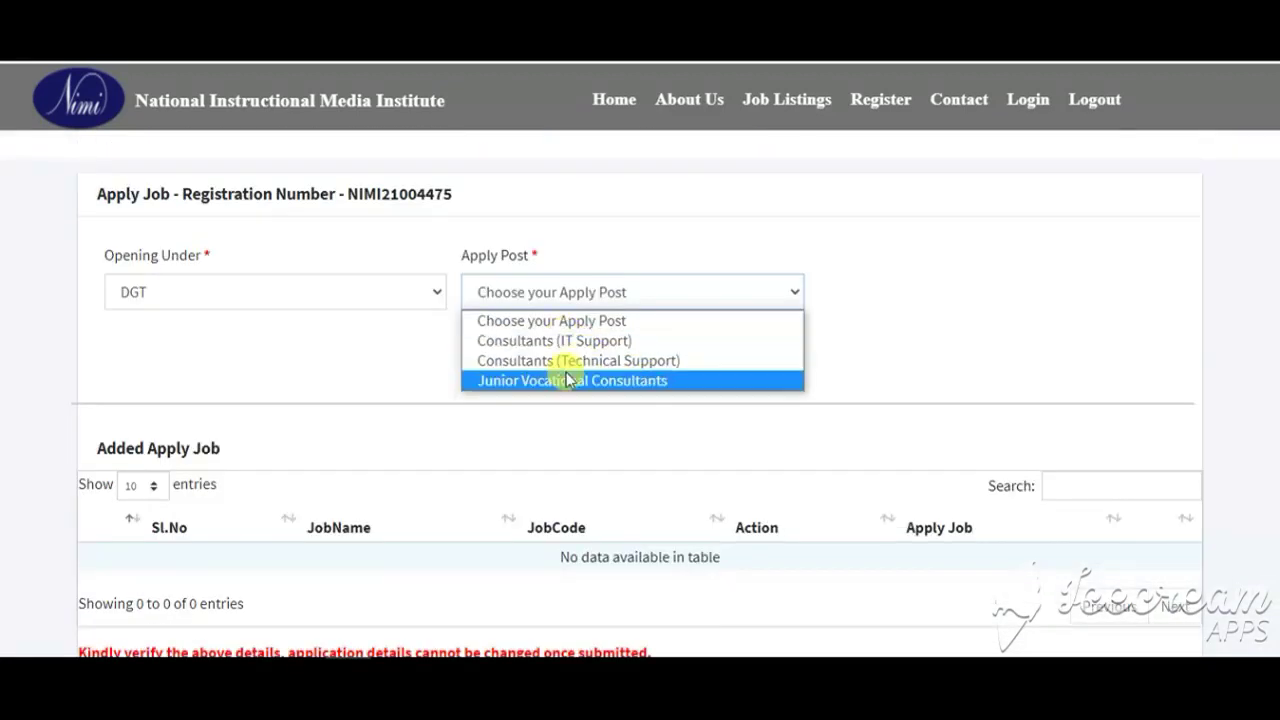
pyautogui.click(560, 381)
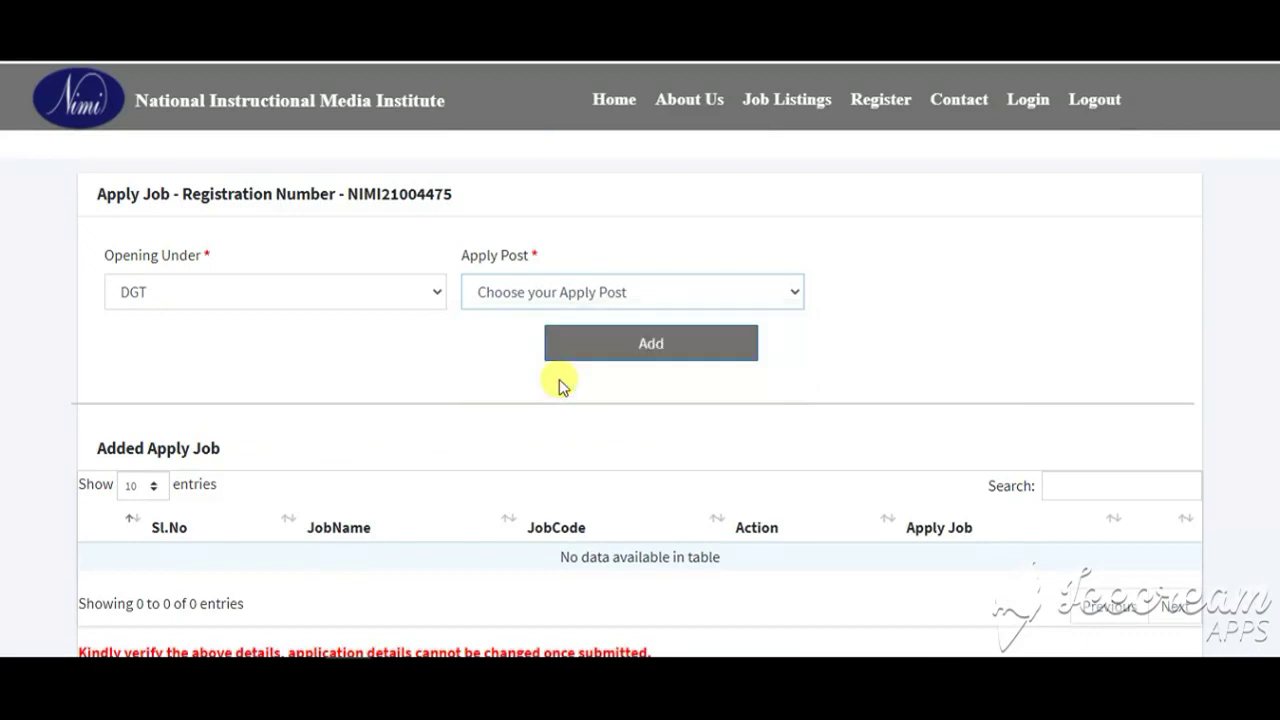
pyautogui.click(622, 346)
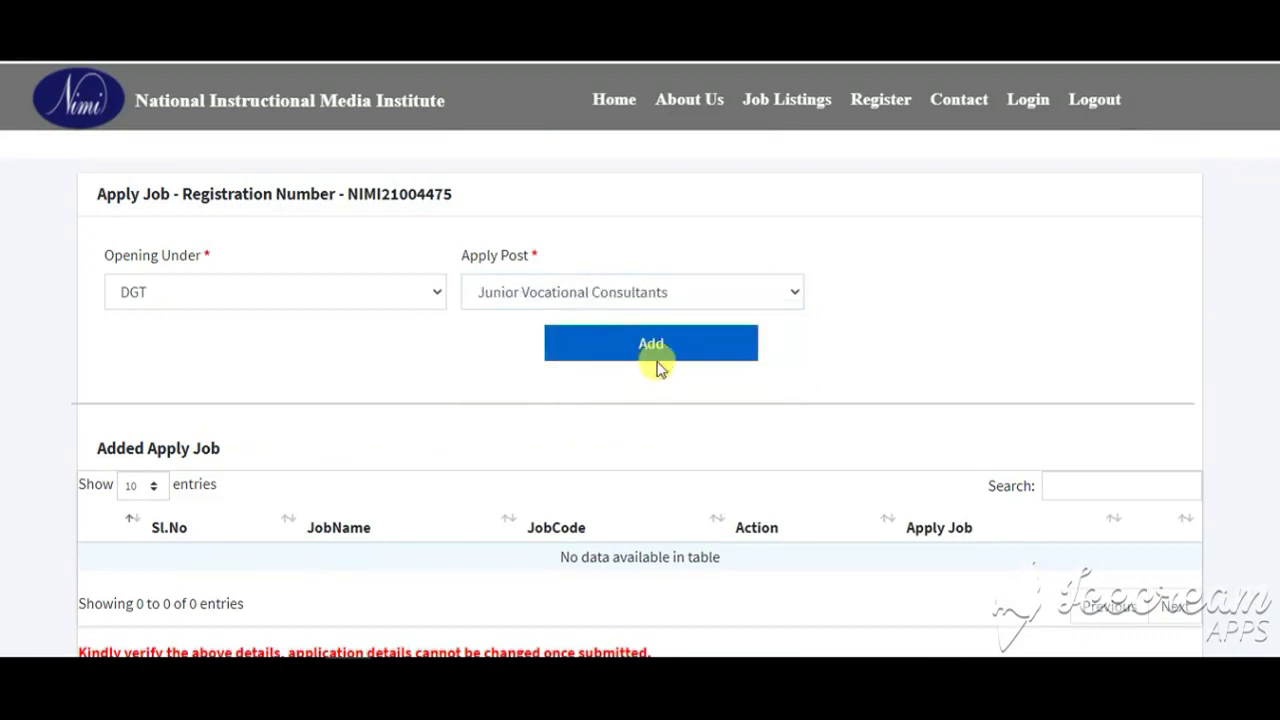
# - Choose Apply Job from the Junior Vocational Consultants row's dropdown
pyautogui.scroll(-2, 897, 417)
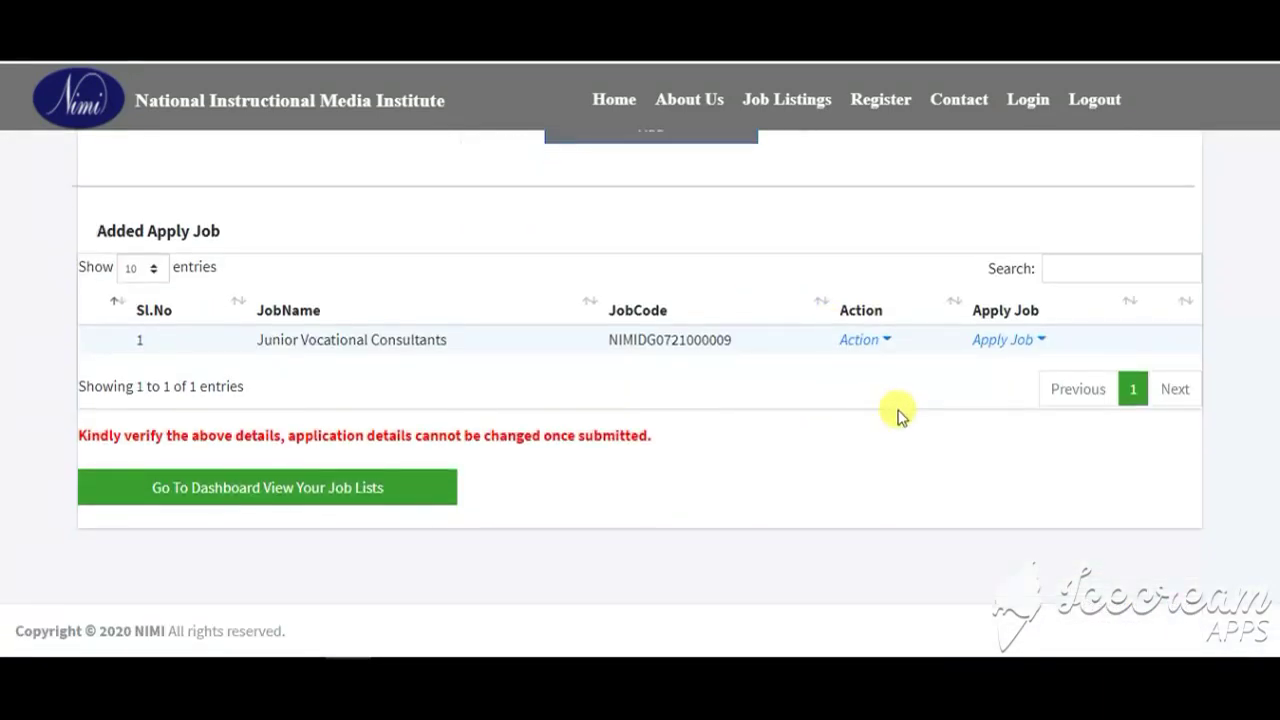
pyautogui.click(1008, 341)
pyautogui.click(945, 374)
pyautogui.scroll(-2, 932, 393)
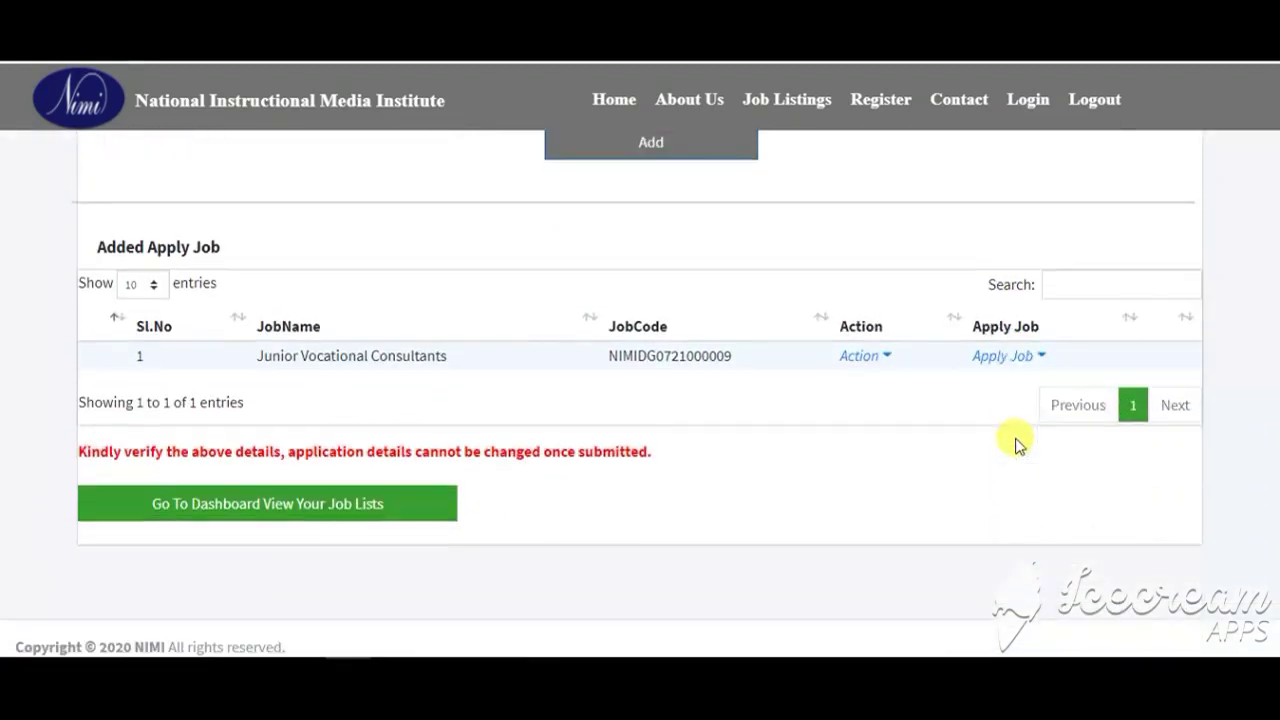
pyautogui.click(992, 352)
pyautogui.click(945, 376)
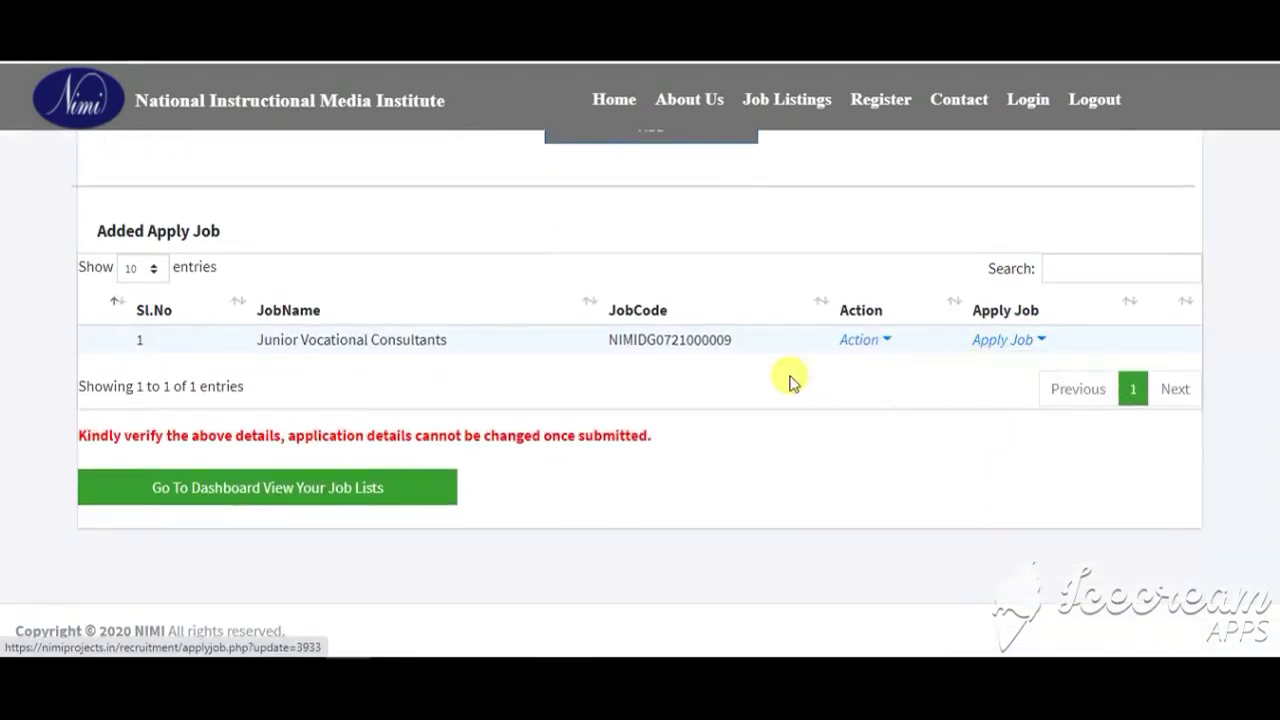
pyautogui.scroll(-2, 620, 405)
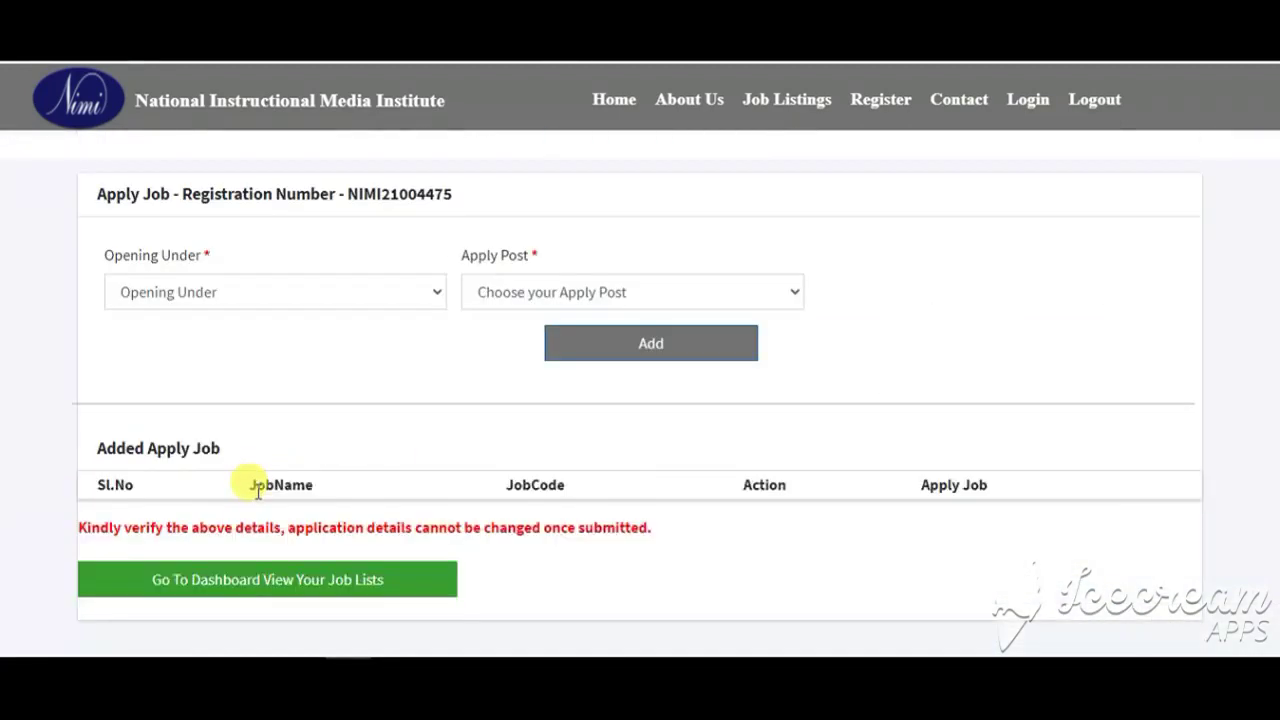
pyautogui.scroll(-2, 330, 483)
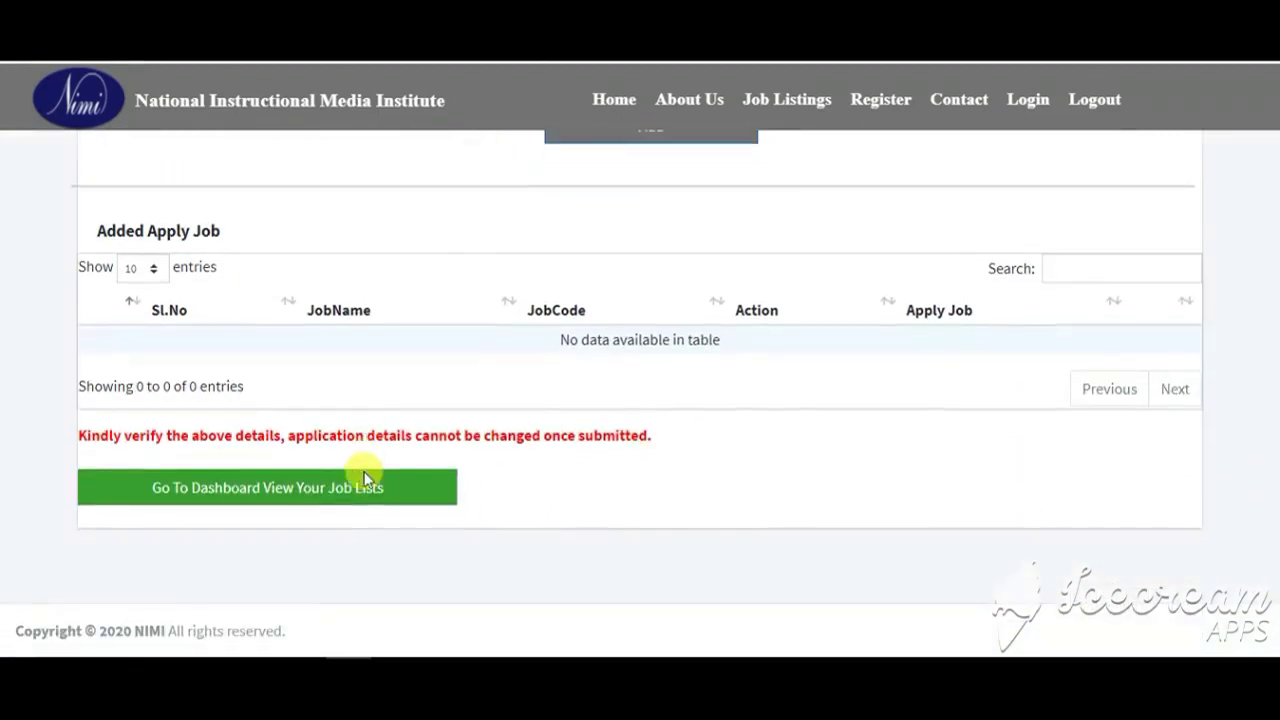
# - From the job list dashboard, proceed to pay the Rs.500 fee via CCAvenue
pyautogui.click(306, 493)
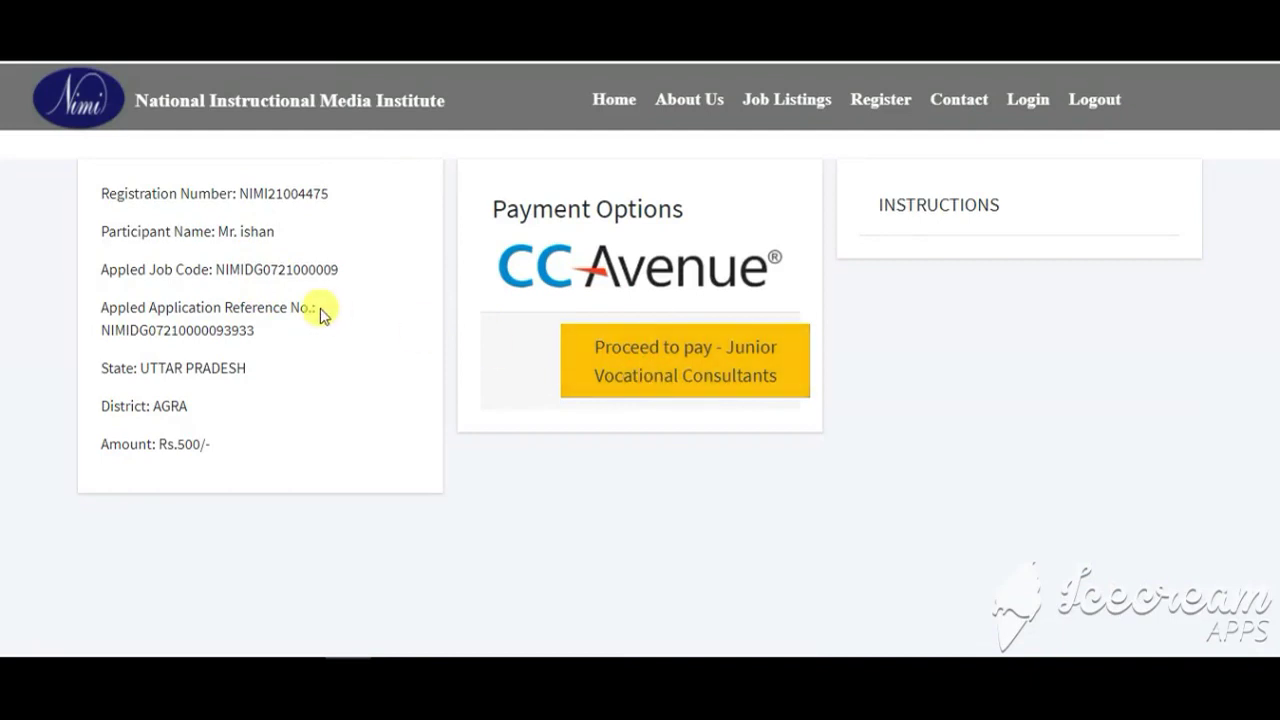
pyautogui.click(597, 366)
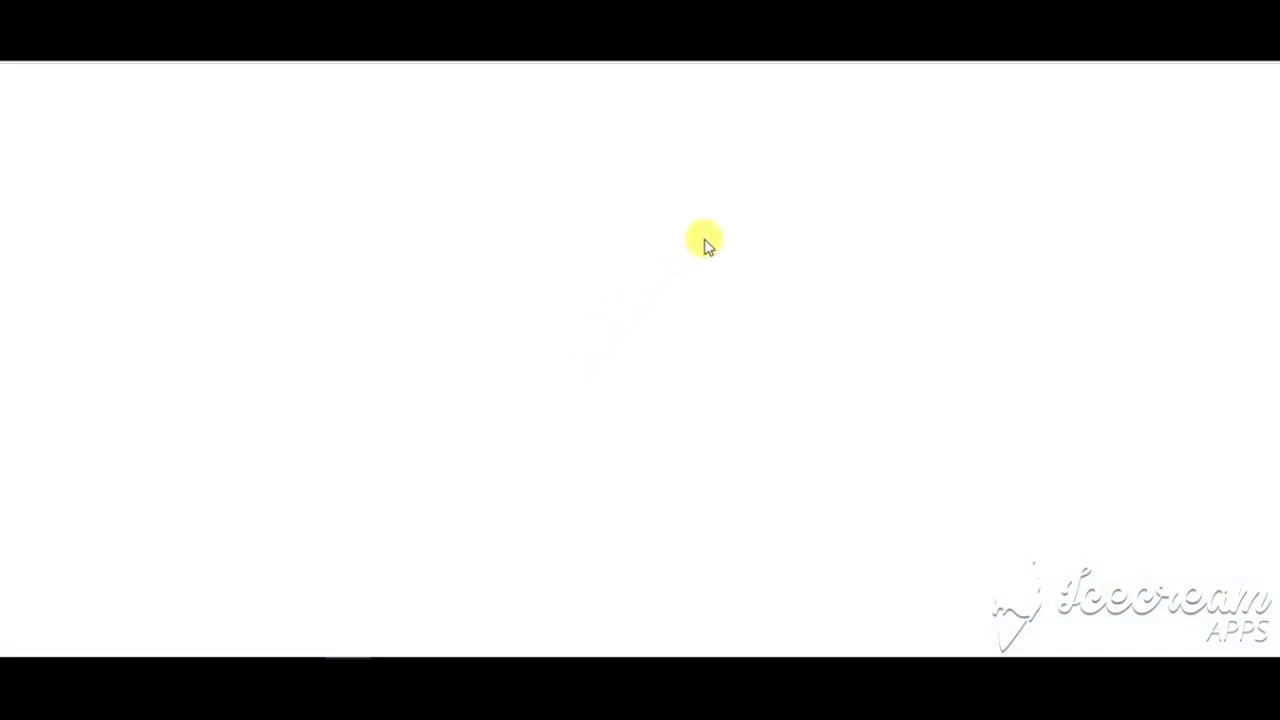